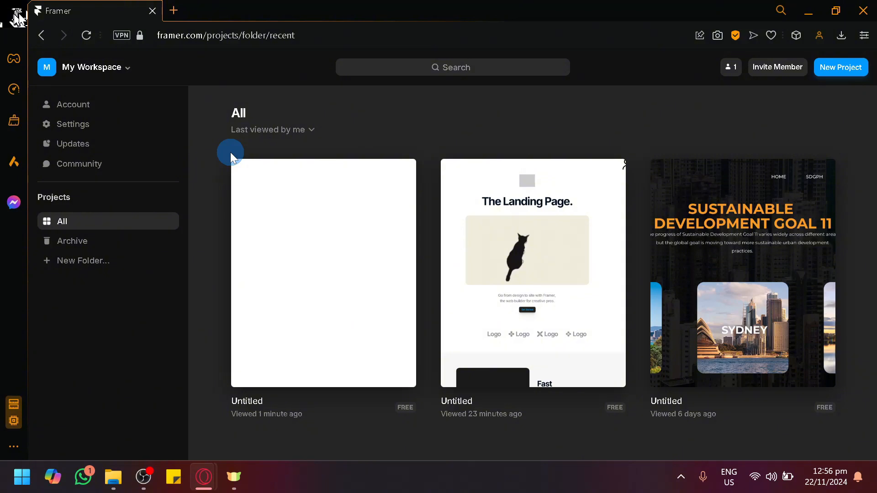
Create a new blank project.
{"action": "left_click", "coordinate": [861, 76]}
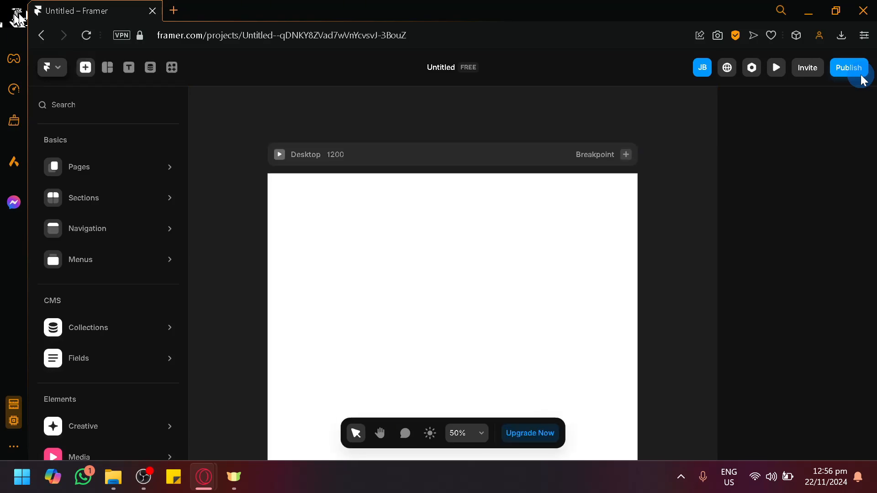
{"action": "scroll", "coordinate": [432, 322], "scroll_direction": "down", "scroll_amount": 2}
{"action": "scroll", "coordinate": [423, 315], "scroll_direction": "up", "scroll_amount": 3}
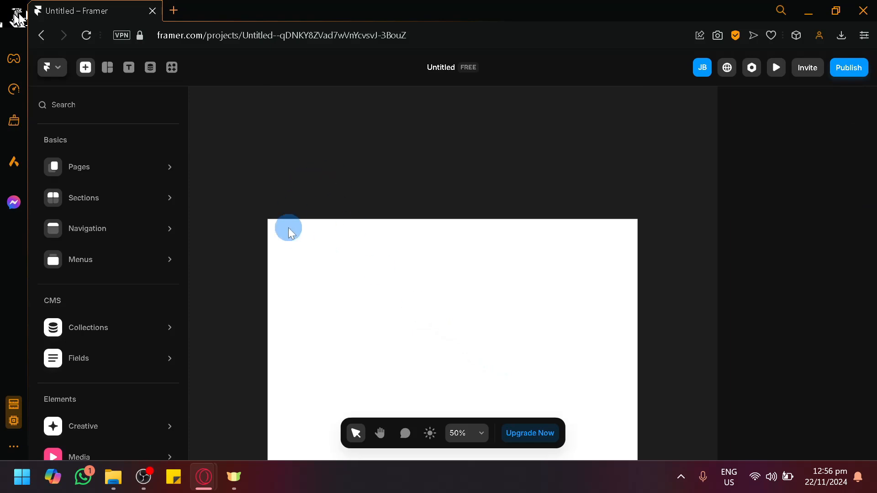
{"action": "scroll", "coordinate": [377, 217], "scroll_direction": "down", "scroll_amount": 1}
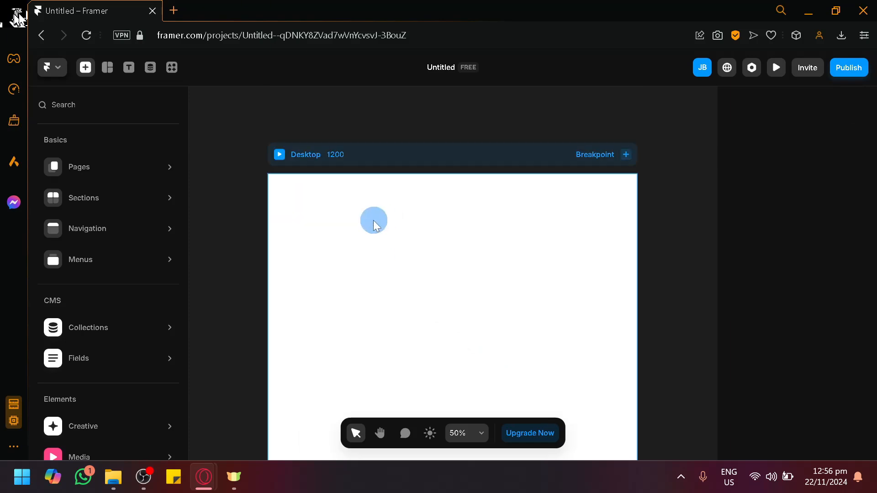
{"action": "scroll", "coordinate": [315, 221], "scroll_direction": "down", "scroll_amount": 1}
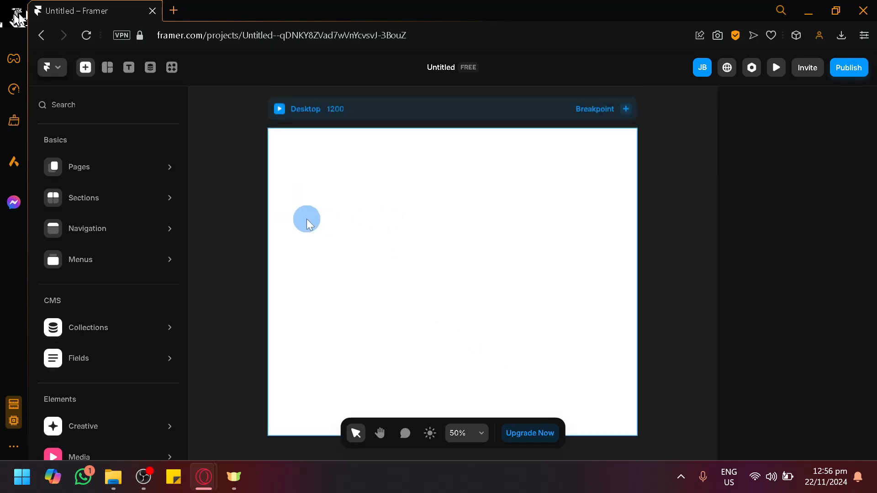
Add the ready-made Landing page template to the project.
{"action": "mouse_move", "coordinate": [64, 161]}
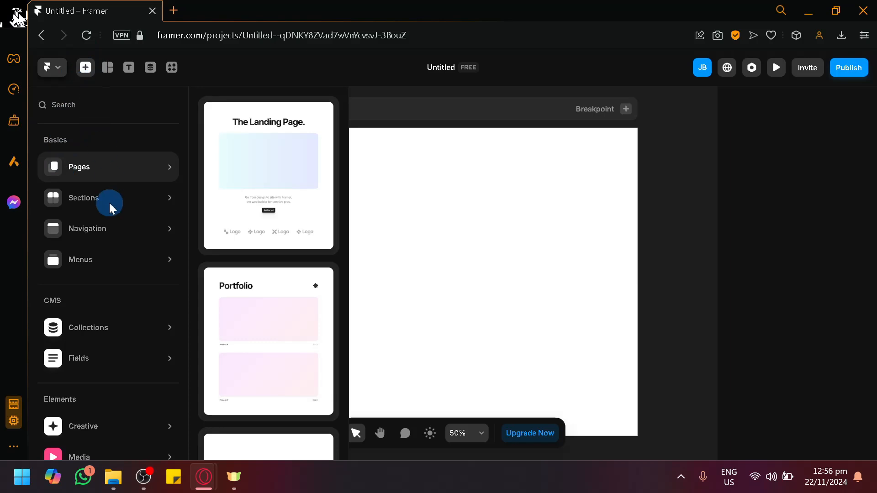
{"action": "left_click", "coordinate": [83, 197]}
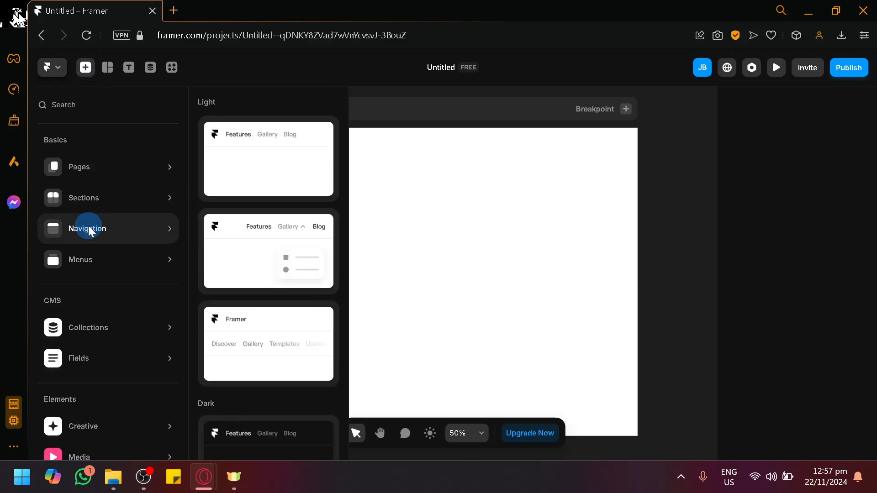
{"action": "mouse_move", "coordinate": [92, 254]}
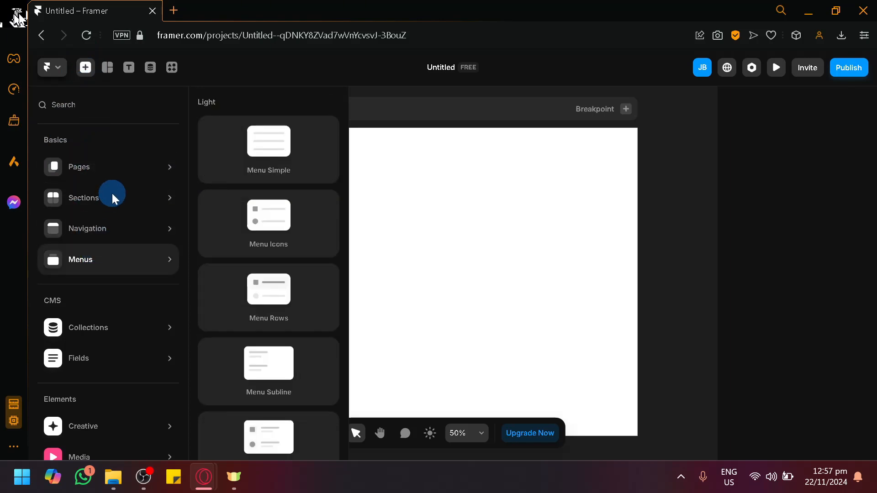
{"action": "mouse_move", "coordinate": [108, 177]}
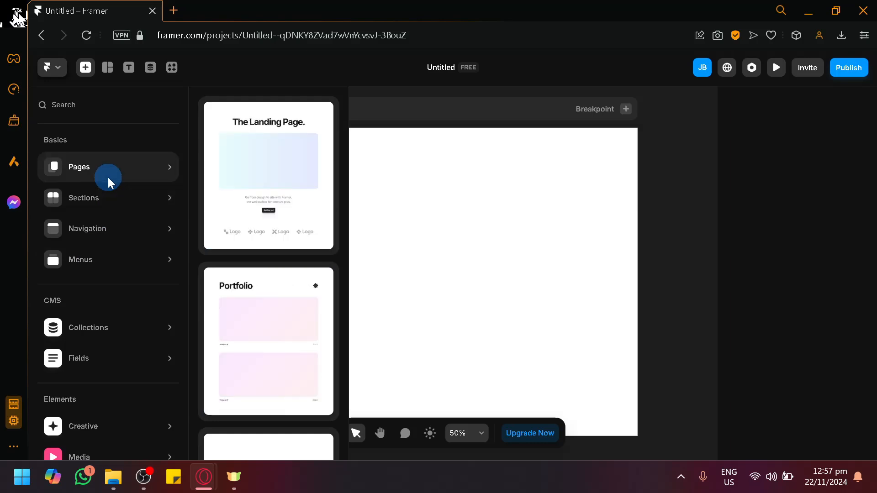
{"action": "scroll", "coordinate": [237, 310], "scroll_direction": "down", "scroll_amount": 15}
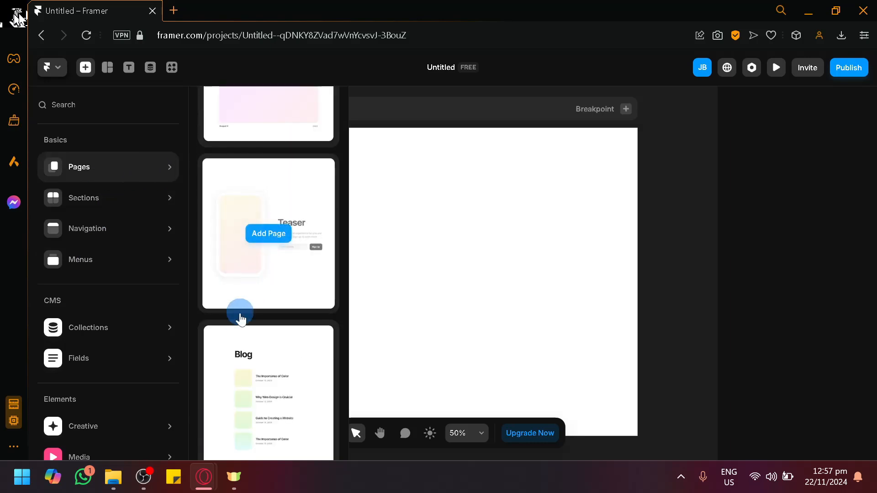
{"action": "scroll", "coordinate": [234, 340], "scroll_direction": "up", "scroll_amount": 8}
{"action": "mouse_move", "coordinate": [260, 185]}
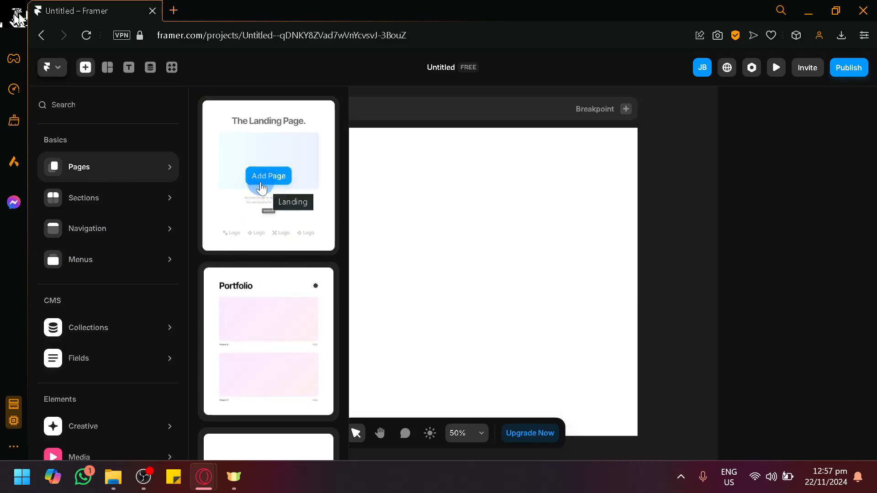
{"action": "left_click", "coordinate": [260, 177]}
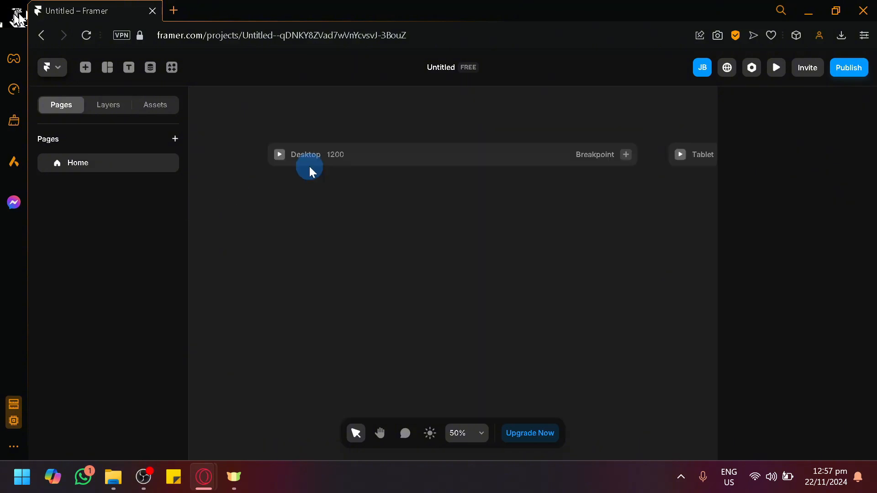
Look through the landing page's Desktop layout from the hero image and logos down to the FAQ.
{"action": "scroll", "coordinate": [399, 218], "scroll_direction": "down", "scroll_amount": 15}
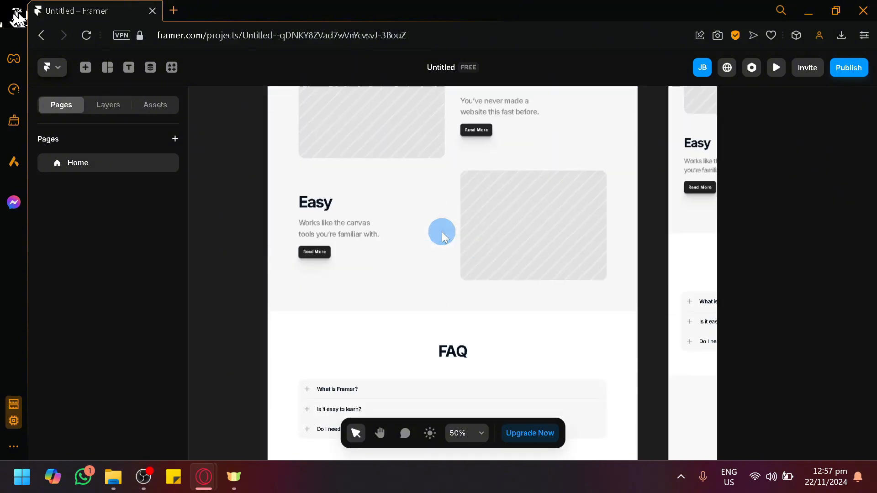
{"action": "scroll", "coordinate": [411, 274], "scroll_direction": "down", "scroll_amount": 3}
{"action": "scroll", "coordinate": [382, 303], "scroll_direction": "up", "scroll_amount": 18}
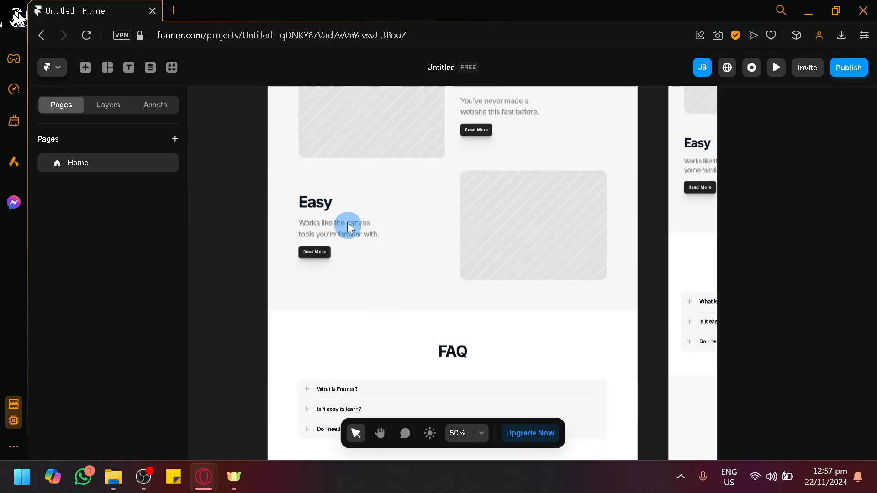
{"action": "left_click", "coordinate": [284, 223]}
{"action": "scroll", "coordinate": [284, 224], "scroll_direction": "down", "scroll_amount": 1}
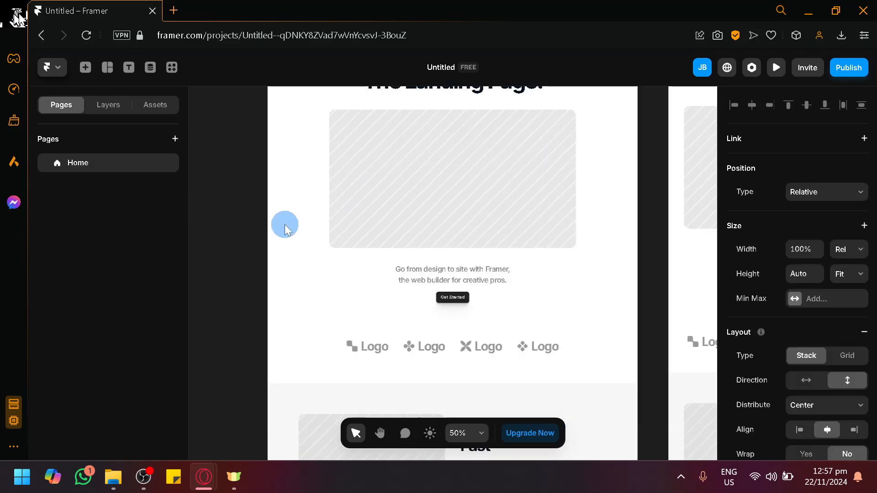
{"action": "scroll", "coordinate": [281, 388], "scroll_direction": "down", "scroll_amount": 5}
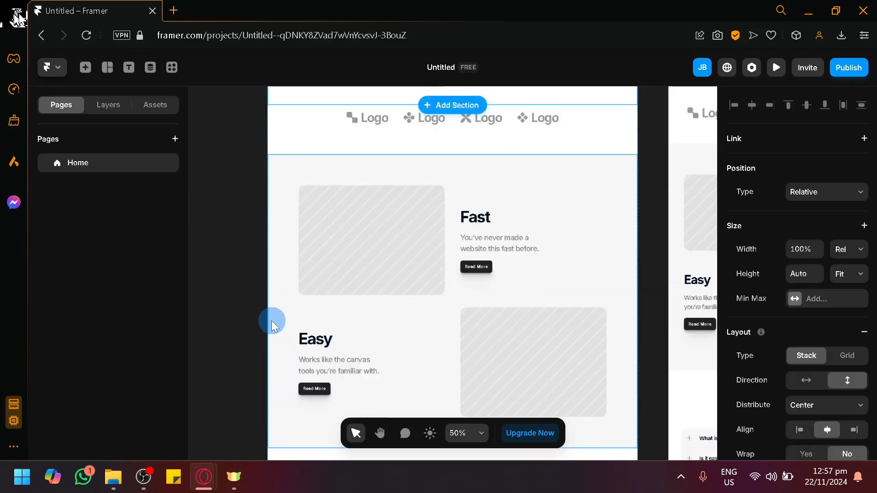
{"action": "scroll", "coordinate": [269, 301], "scroll_direction": "up", "scroll_amount": 15}
{"action": "scroll", "coordinate": [250, 253], "scroll_direction": "down", "scroll_amount": 5}
{"action": "scroll", "coordinate": [250, 247], "scroll_direction": "down", "scroll_amount": 9}
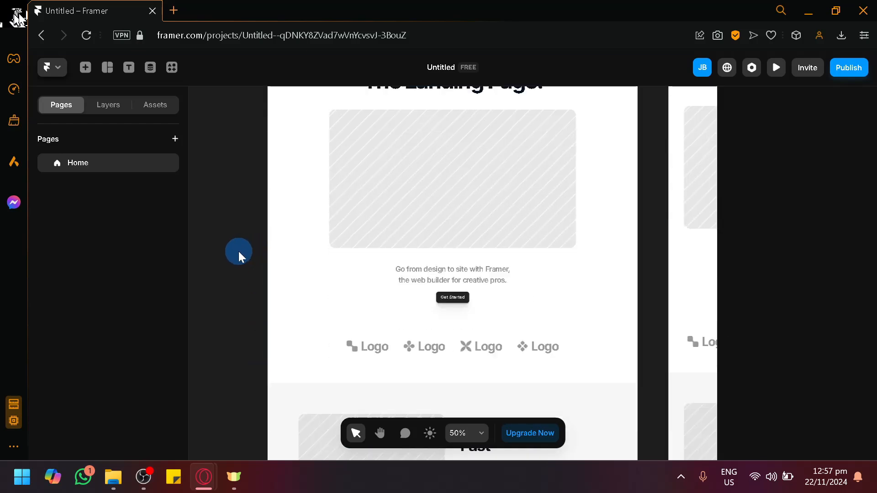
{"action": "scroll", "coordinate": [623, 323], "scroll_direction": "up", "scroll_amount": 5}
Select the whole section containing the Fast and Easy features in the Desktop layout.
{"action": "key", "text": "space"}
{"action": "left_click_drag", "start_coordinate": [649, 301], "coordinate": [629, 59]}
{"action": "left_click_drag", "start_coordinate": [568, 279], "coordinate": [586, 224]}
{"action": "left_click", "coordinate": [495, 190]}
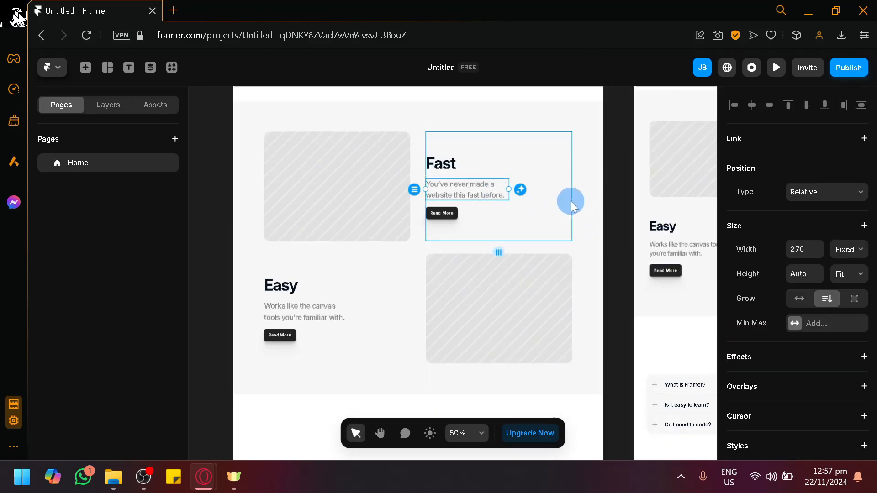
{"action": "left_click", "coordinate": [350, 277]}
{"action": "left_click", "coordinate": [319, 114]}
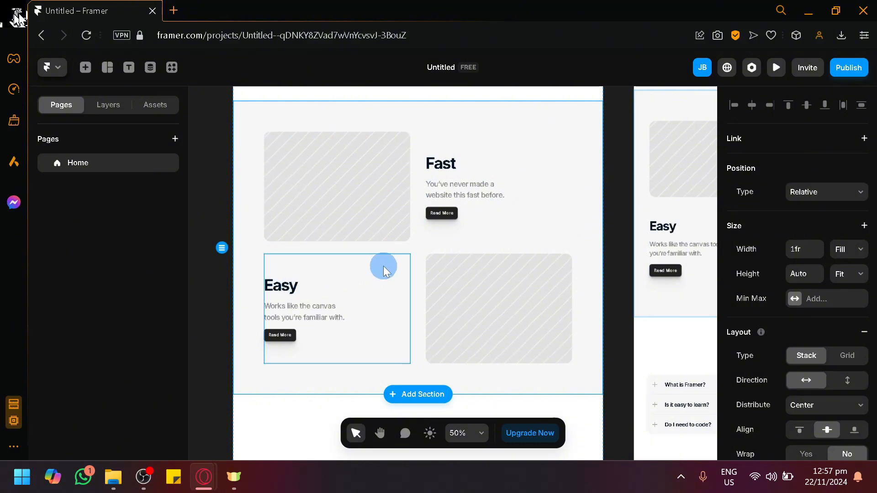
Examine the features section's properties, from alignment, position, size and layout to styles, transforms, scroll section and code overrides.
{"action": "scroll", "coordinate": [855, 283], "scroll_direction": "down", "scroll_amount": 9}
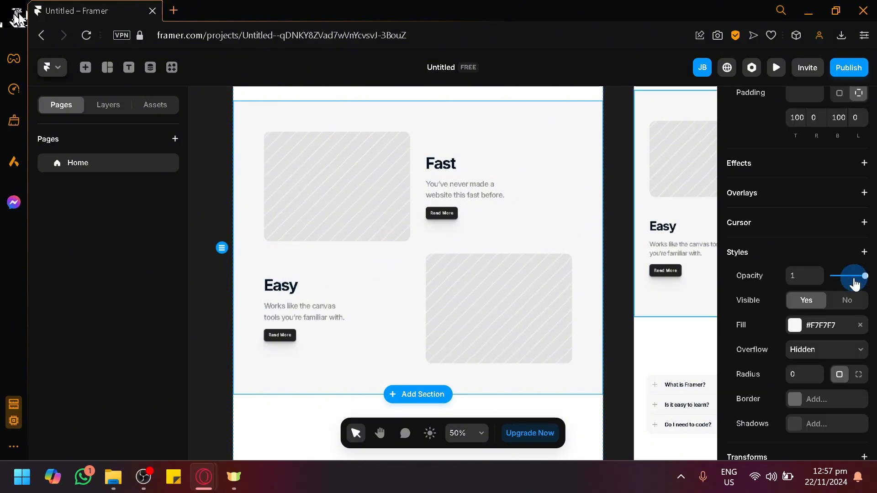
{"action": "scroll", "coordinate": [855, 283], "scroll_direction": "up", "scroll_amount": 9}
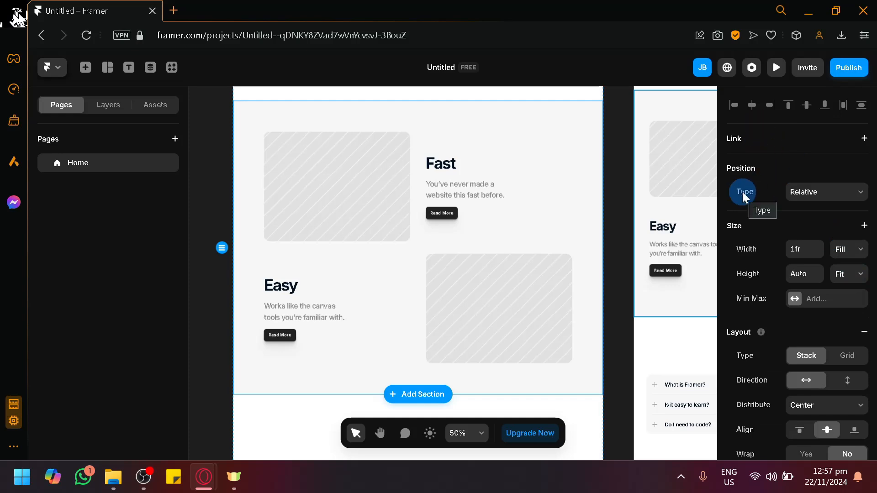
{"action": "scroll", "coordinate": [798, 192], "scroll_direction": "up", "scroll_amount": 5}
{"action": "scroll", "coordinate": [799, 192], "scroll_direction": "right", "scroll_amount": 3}
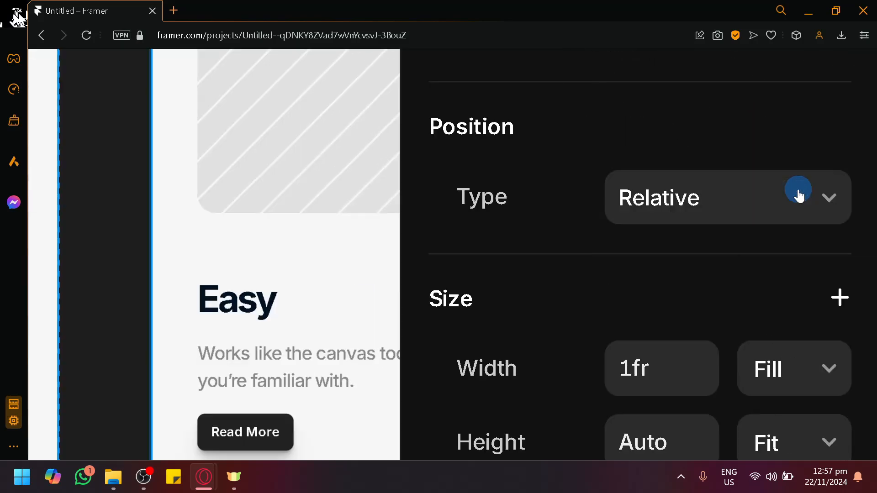
{"action": "scroll", "coordinate": [799, 192], "scroll_direction": "up", "scroll_amount": 4}
{"action": "scroll", "coordinate": [799, 194], "scroll_direction": "up", "scroll_amount": 2}
{"action": "scroll", "coordinate": [798, 194], "scroll_direction": "down", "scroll_amount": 2}
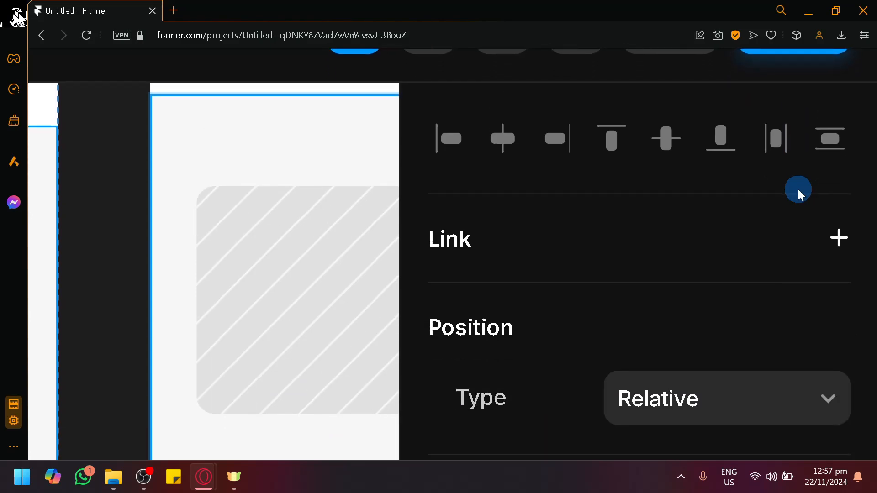
{"action": "scroll", "coordinate": [798, 194], "scroll_direction": "down", "scroll_amount": 2}
{"action": "scroll", "coordinate": [798, 190], "scroll_direction": "down", "scroll_amount": 1}
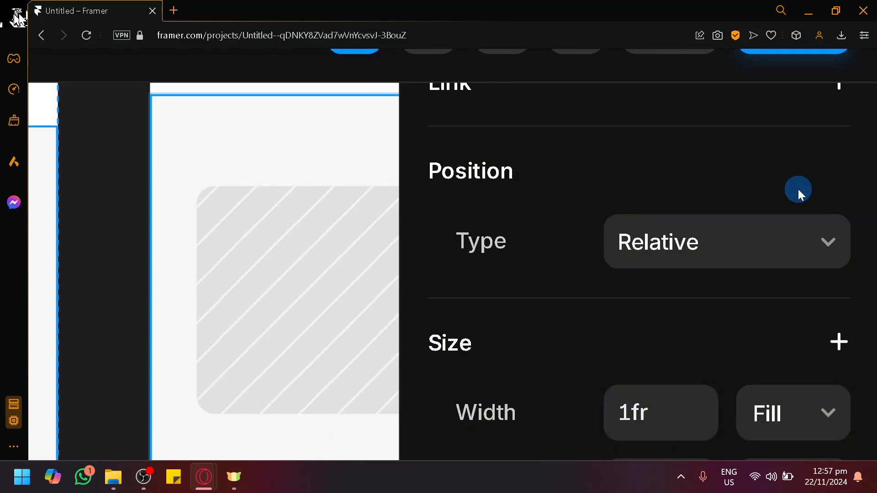
{"action": "scroll", "coordinate": [799, 192], "scroll_direction": "down", "scroll_amount": 8}
{"action": "scroll", "coordinate": [798, 191], "scroll_direction": "down", "scroll_amount": 12}
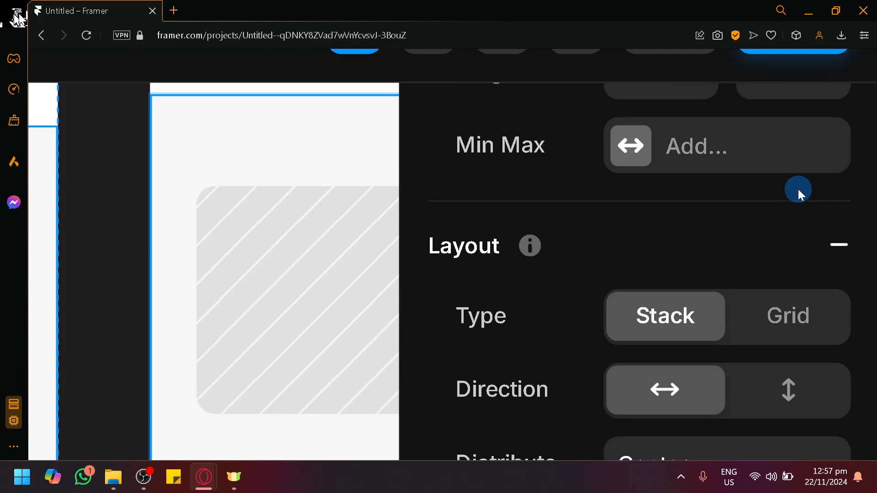
{"action": "scroll", "coordinate": [798, 190], "scroll_direction": "down", "scroll_amount": 5}
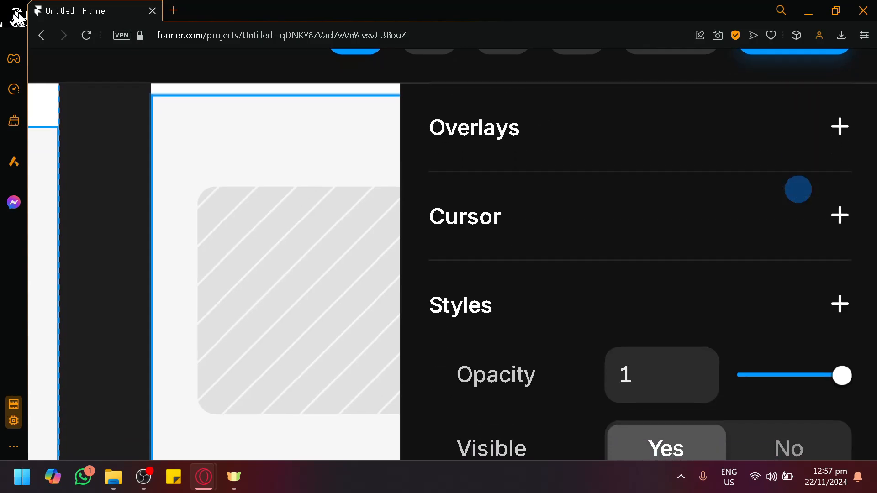
{"action": "scroll", "coordinate": [798, 194], "scroll_direction": "down", "scroll_amount": 6}
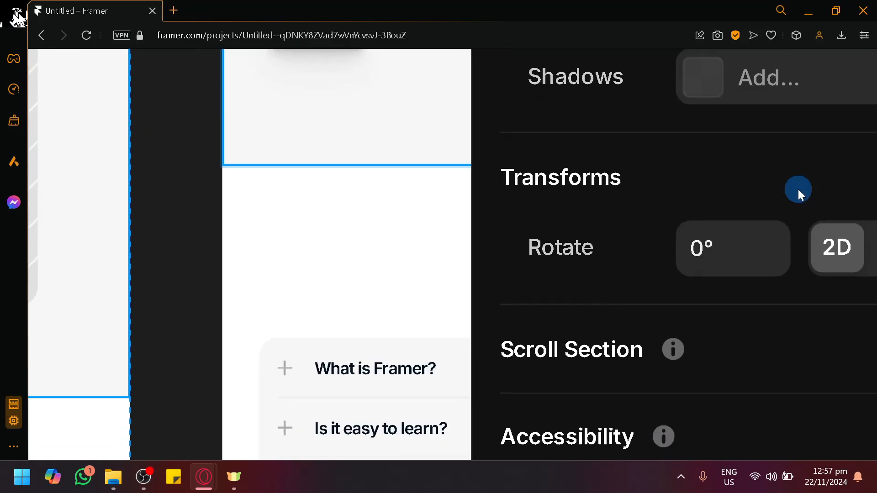
{"action": "scroll", "coordinate": [798, 194], "scroll_direction": "down", "scroll_amount": 3}
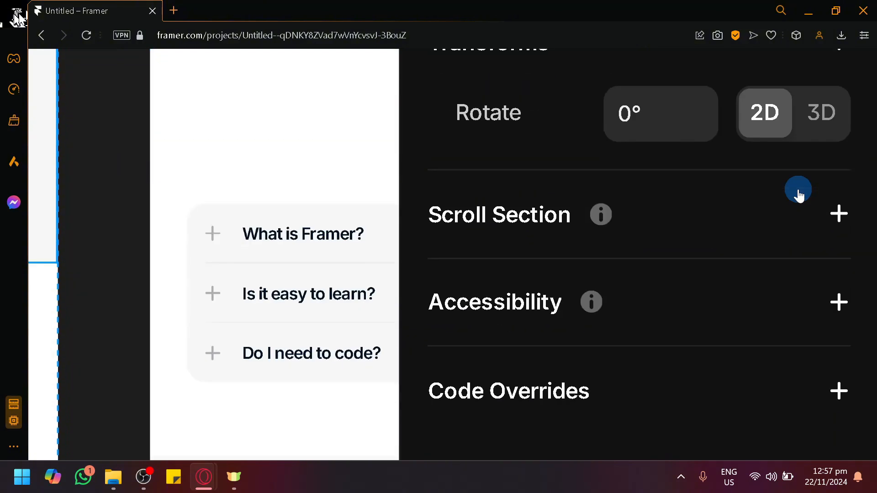
{"action": "scroll", "coordinate": [798, 194], "scroll_direction": "up", "scroll_amount": 6}
{"action": "scroll", "coordinate": [798, 195], "scroll_direction": "down", "scroll_amount": 5}
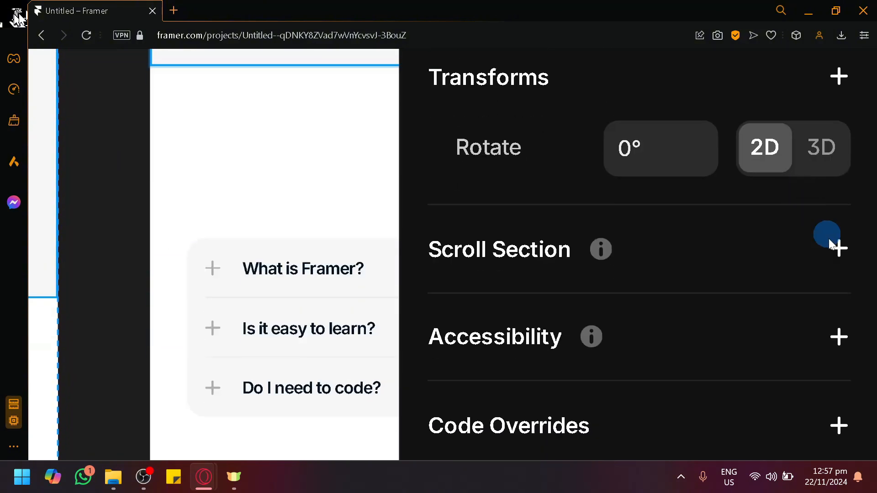
{"action": "left_click", "coordinate": [839, 249]}
{"action": "scroll", "coordinate": [838, 251], "scroll_direction": "down", "scroll_amount": 3}
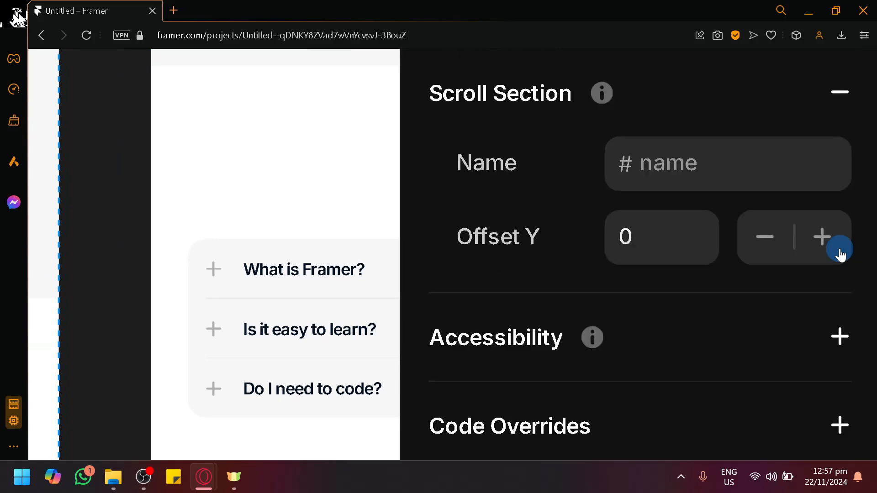
{"action": "scroll", "coordinate": [839, 251], "scroll_direction": "up", "scroll_amount": 3}
{"action": "left_click", "coordinate": [841, 227]}
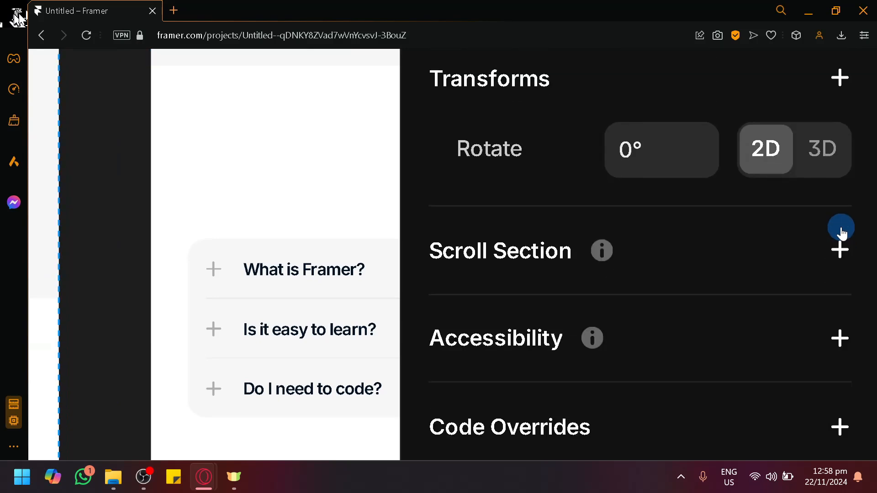
Add a Scroll Animation effect to the features section.
{"action": "scroll", "coordinate": [842, 233], "scroll_direction": "up", "scroll_amount": 1}
{"action": "scroll", "coordinate": [842, 233], "scroll_direction": "down", "scroll_amount": 1}
{"action": "scroll", "coordinate": [842, 232], "scroll_direction": "up", "scroll_amount": 6}
{"action": "scroll", "coordinate": [842, 233], "scroll_direction": "up", "scroll_amount": 8}
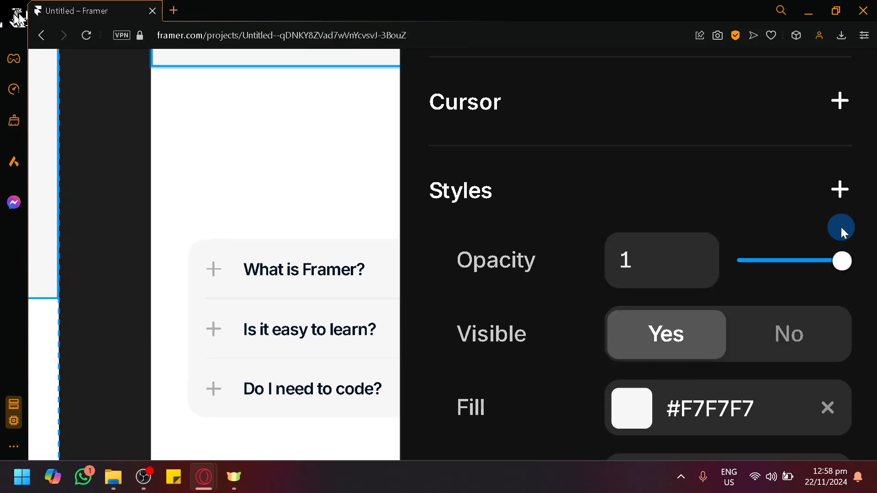
{"action": "scroll", "coordinate": [842, 233], "scroll_direction": "up", "scroll_amount": 2}
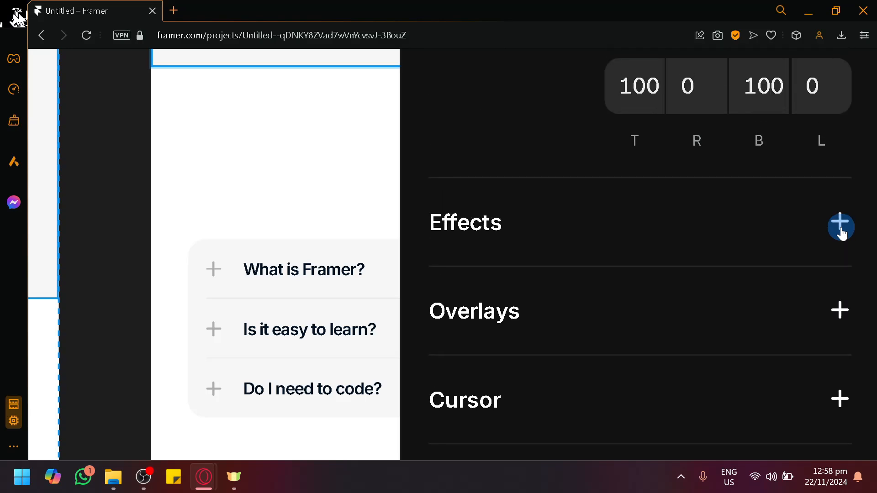
{"action": "left_click", "coordinate": [841, 227]}
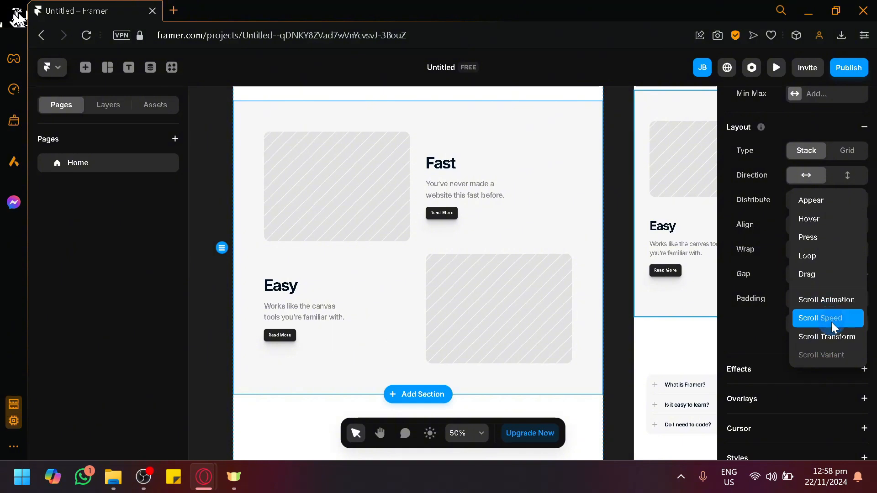
{"action": "left_click", "coordinate": [834, 358]}
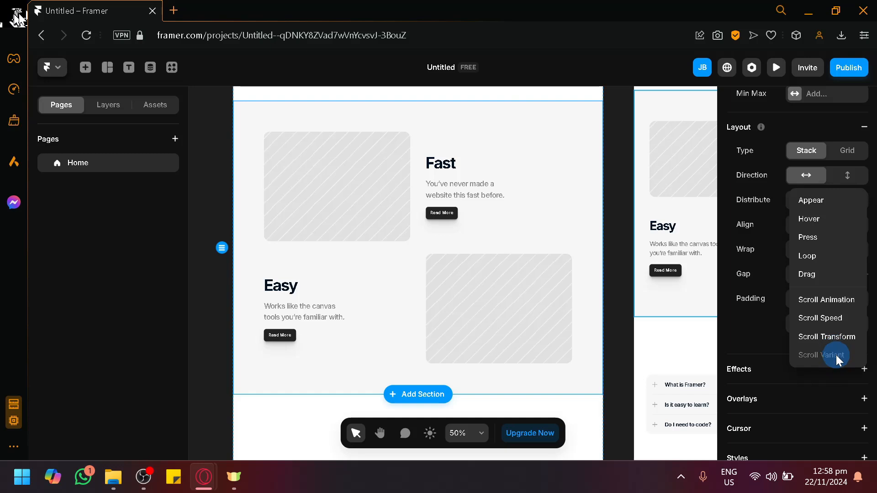
{"action": "left_click", "coordinate": [826, 300]}
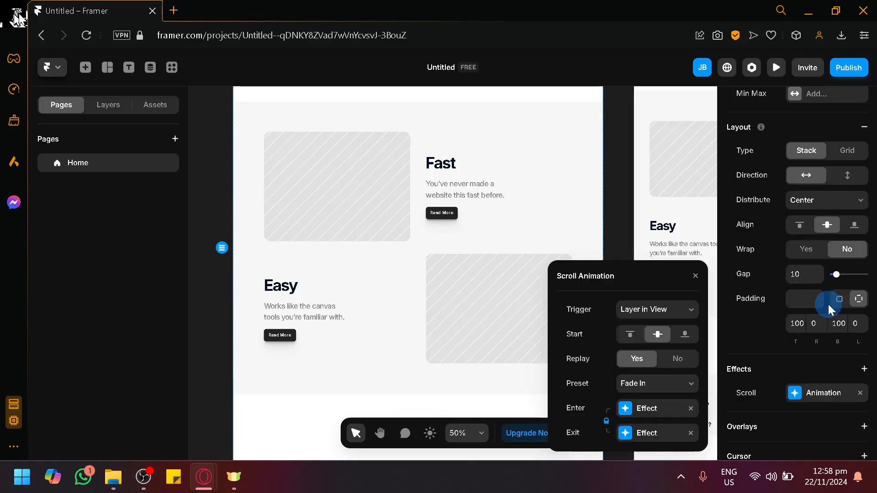
Set the features section's scroll animation to trigger On Scroll with the Scale Out Bottom preset.
{"action": "left_click", "coordinate": [645, 313]}
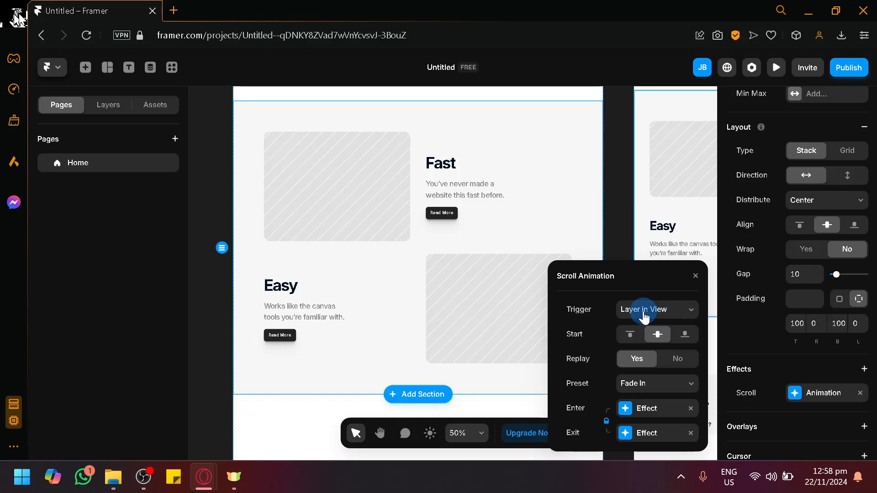
{"action": "left_click", "coordinate": [644, 314]}
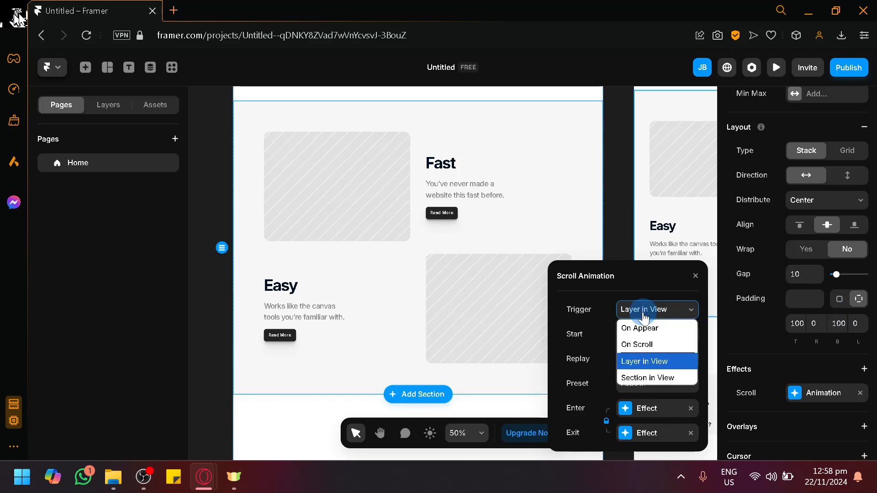
{"action": "left_click", "coordinate": [650, 349]}
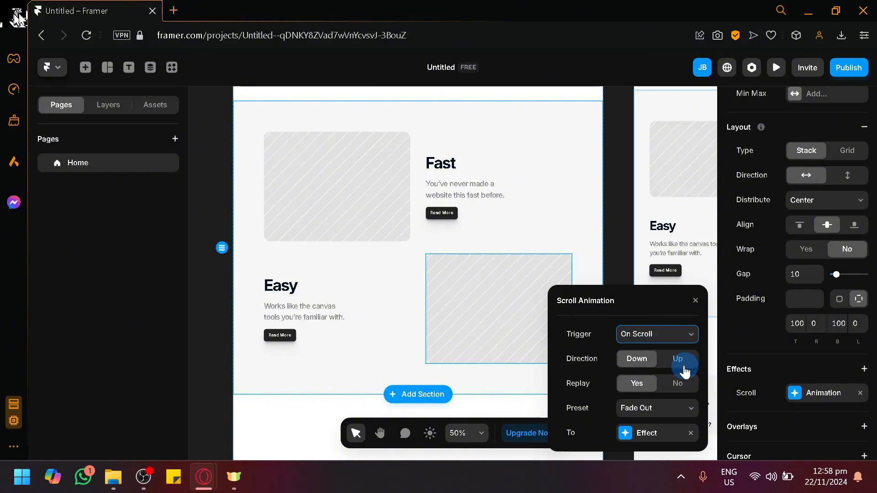
{"action": "left_click", "coordinate": [632, 406]}
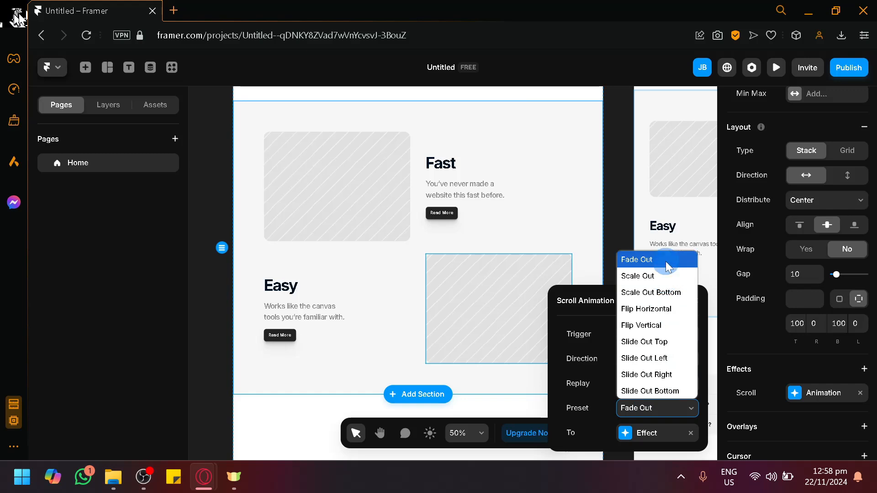
{"action": "left_click", "coordinate": [666, 292]}
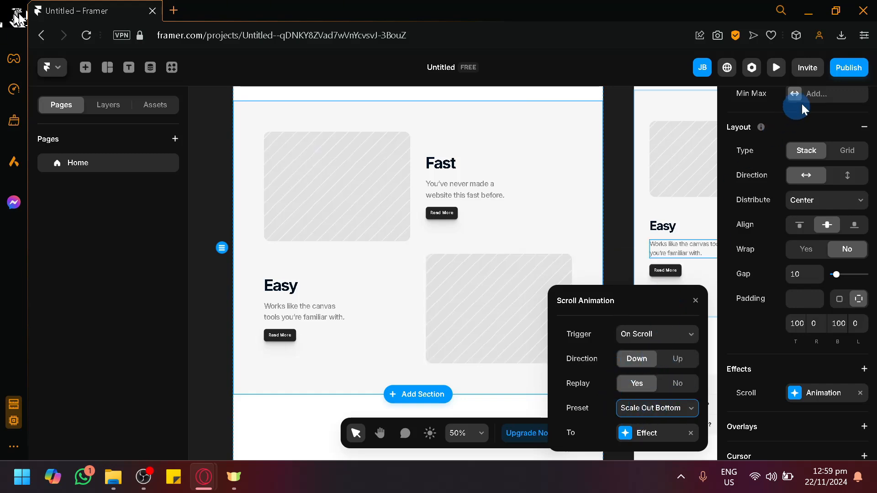
Publish the project and open its live site.
{"action": "left_click", "coordinate": [844, 75]}
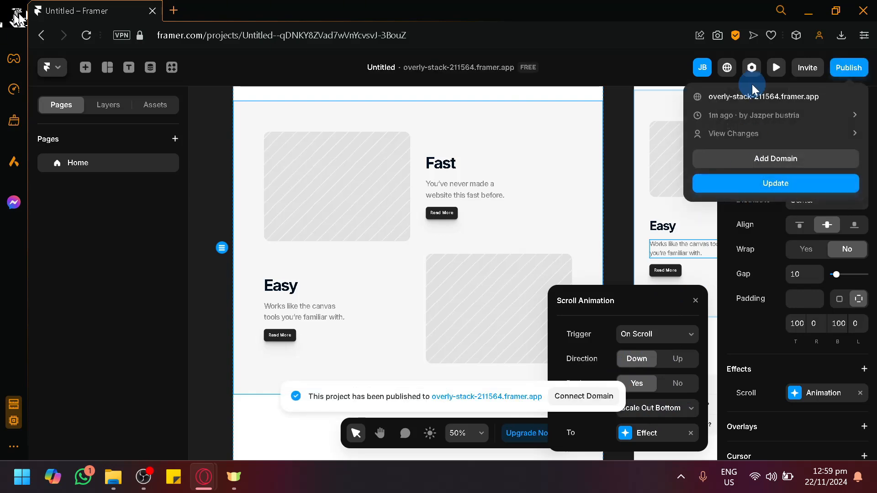
{"action": "left_click", "coordinate": [753, 97]}
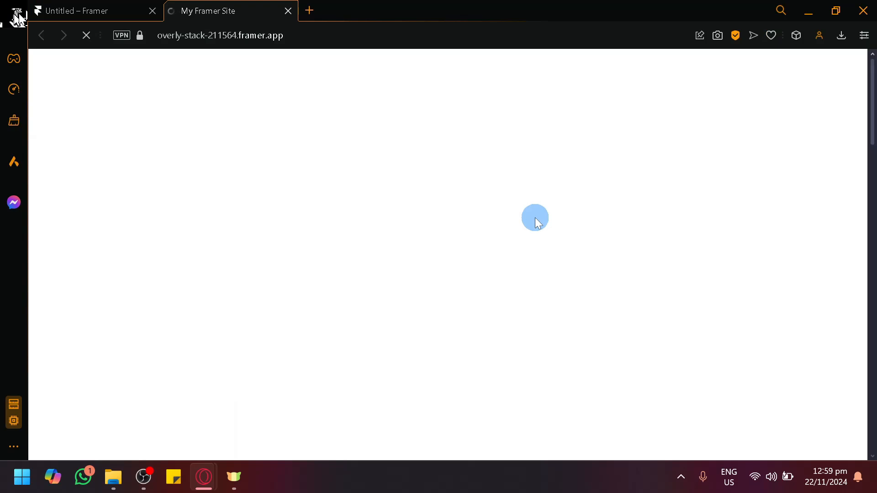
Examine how the features section animates on the live site in both scroll directions, with the page at 50% zoom.
{"action": "scroll", "coordinate": [302, 197], "scroll_direction": "down", "scroll_amount": 8}
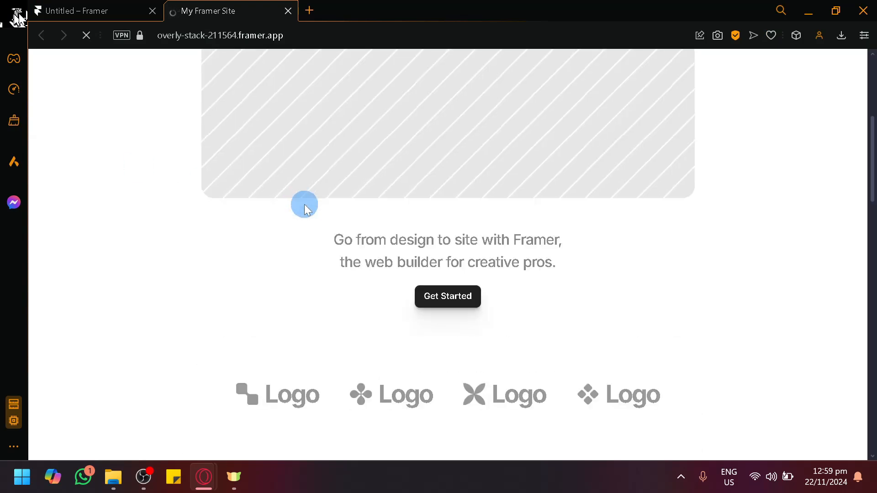
{"action": "scroll", "coordinate": [303, 205], "scroll_direction": "down", "scroll_amount": 10}
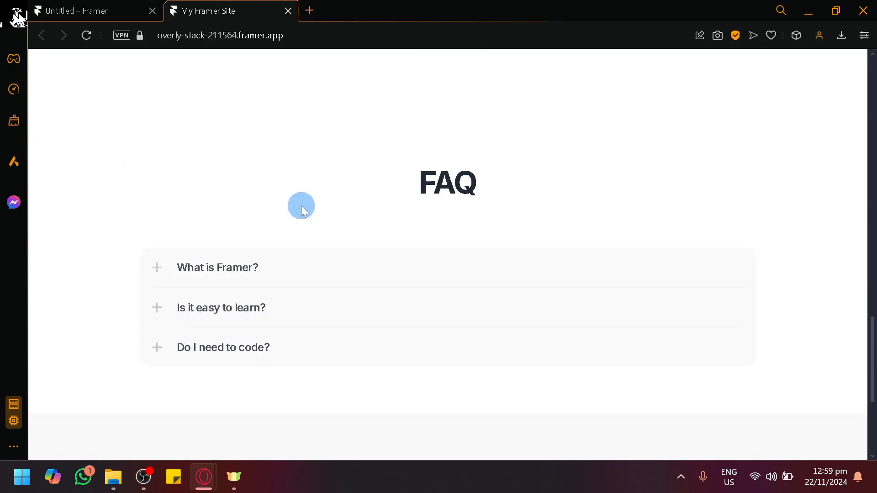
{"action": "scroll", "coordinate": [297, 215], "scroll_direction": "up", "scroll_amount": 8}
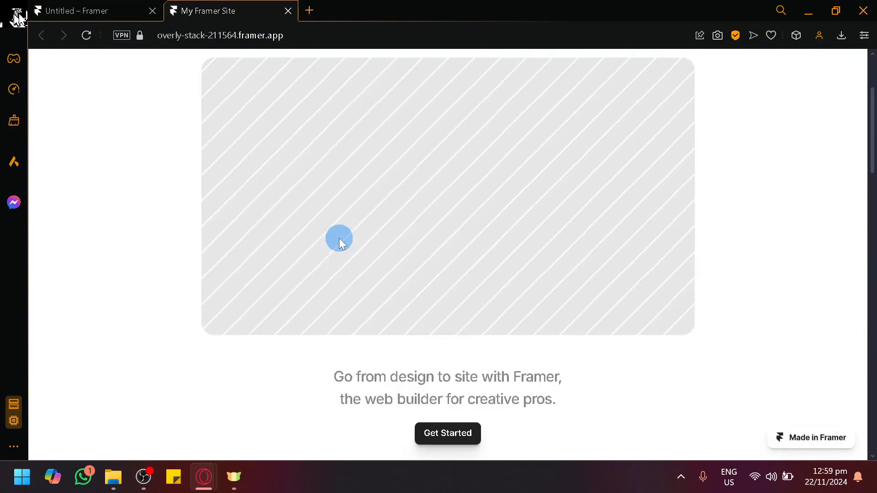
{"action": "scroll", "coordinate": [328, 240], "scroll_direction": "up", "scroll_amount": 3}
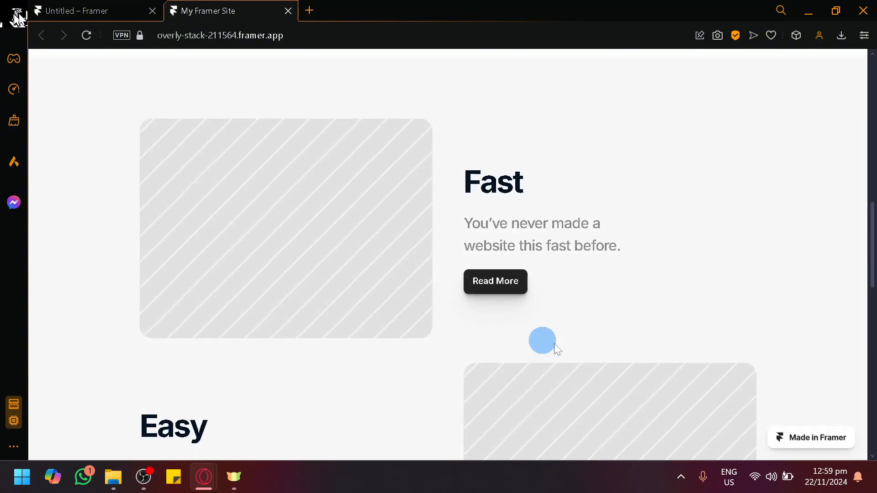
{"action": "scroll", "coordinate": [335, 237], "scroll_direction": "down", "scroll_amount": 5, "text": "ctrl"}
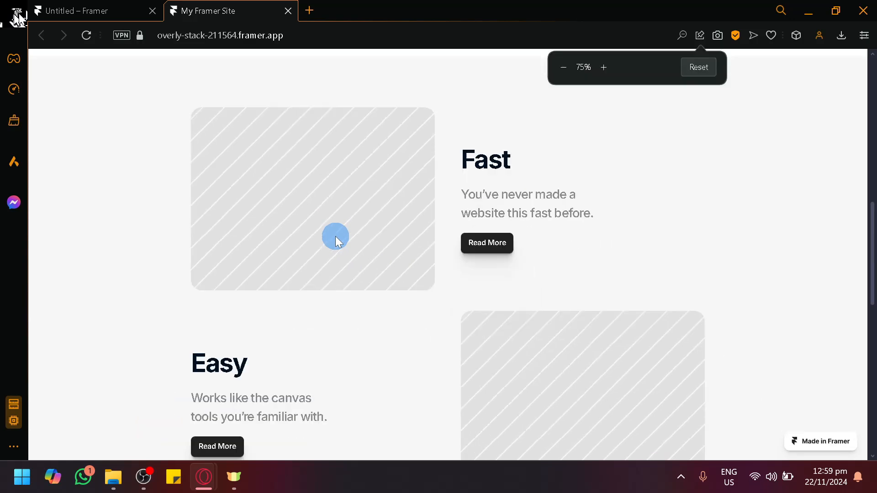
{"action": "scroll", "coordinate": [333, 237], "scroll_direction": "down", "scroll_amount": 3}
{"action": "scroll", "coordinate": [333, 242], "scroll_direction": "up", "scroll_amount": 6}
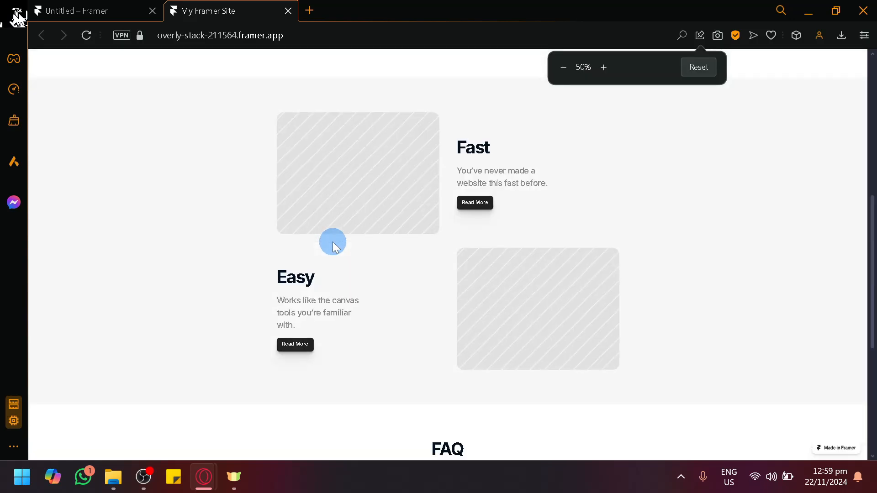
{"action": "scroll", "coordinate": [333, 242], "scroll_direction": "down", "scroll_amount": 5}
{"action": "scroll", "coordinate": [330, 243], "scroll_direction": "up", "scroll_amount": 6}
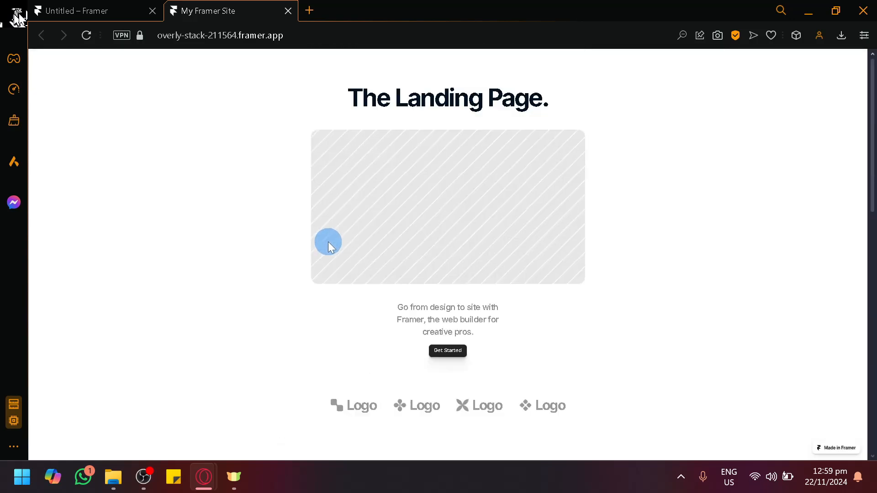
{"action": "scroll", "coordinate": [327, 241], "scroll_direction": "down", "scroll_amount": 5}
{"action": "scroll", "coordinate": [403, 266], "scroll_direction": "up", "scroll_amount": 2}
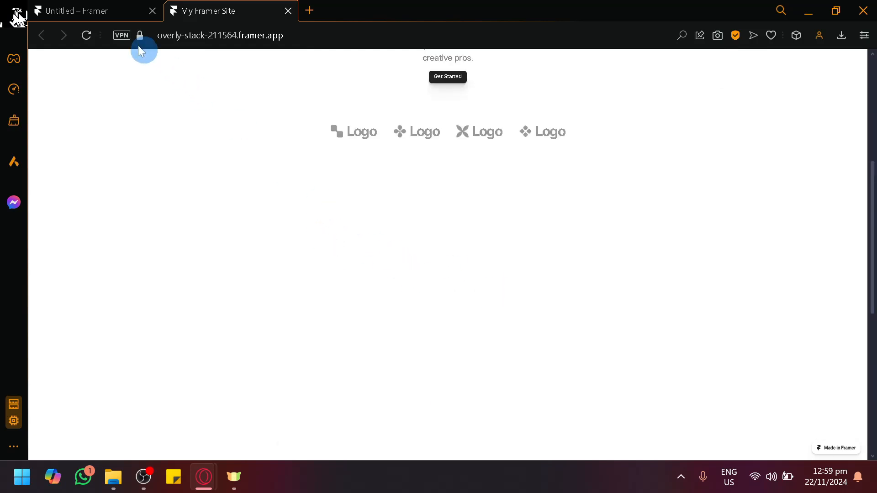
Return to the Framer project and set the scroll animation's direction to Up.
{"action": "left_click", "coordinate": [132, 11]}
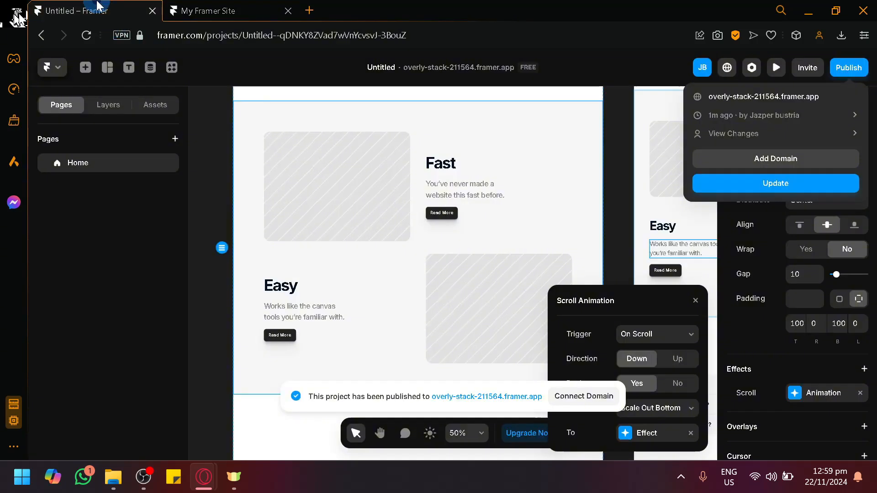
{"action": "left_click", "coordinate": [675, 361]}
{"action": "left_click", "coordinate": [678, 360]}
{"action": "left_click", "coordinate": [675, 386]}
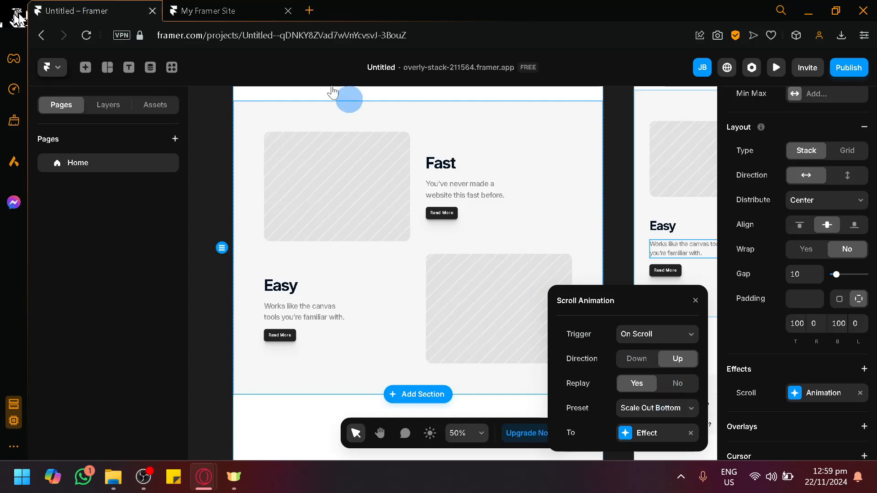
Switch to the live site and check the features section's animation between the page heading and the FAQ.
{"action": "left_click", "coordinate": [256, 7]}
{"action": "scroll", "coordinate": [433, 259], "scroll_direction": "down", "scroll_amount": 5}
{"action": "scroll", "coordinate": [433, 255], "scroll_direction": "up", "scroll_amount": 5}
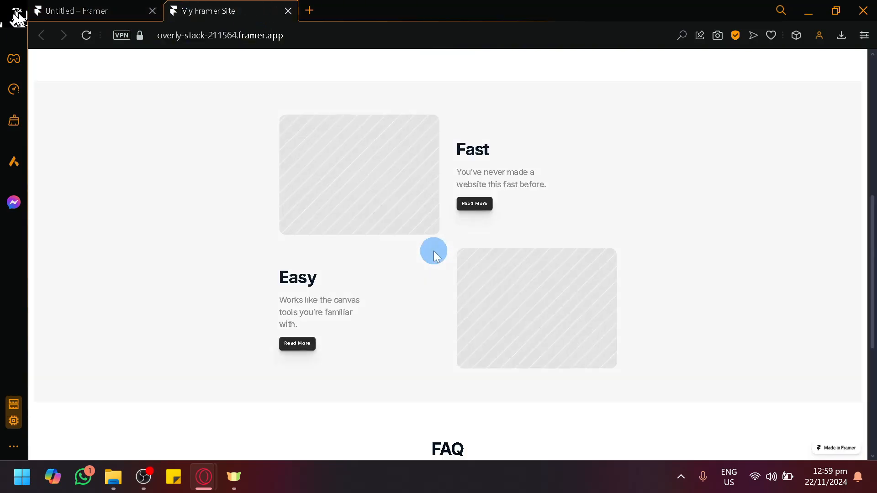
{"action": "scroll", "coordinate": [434, 254], "scroll_direction": "down", "scroll_amount": 3}
{"action": "scroll", "coordinate": [438, 258], "scroll_direction": "up", "scroll_amount": 3}
{"action": "scroll", "coordinate": [403, 212], "scroll_direction": "up", "scroll_amount": 8}
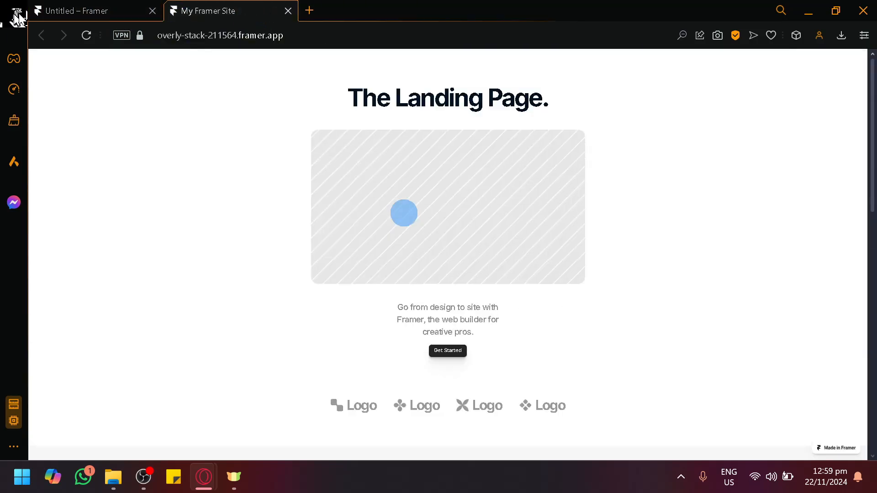
{"action": "scroll", "coordinate": [404, 212], "scroll_direction": "down", "scroll_amount": 9}
Return to the Framer project and publish the updated scroll animation to the live site.
{"action": "left_click", "coordinate": [127, 11]}
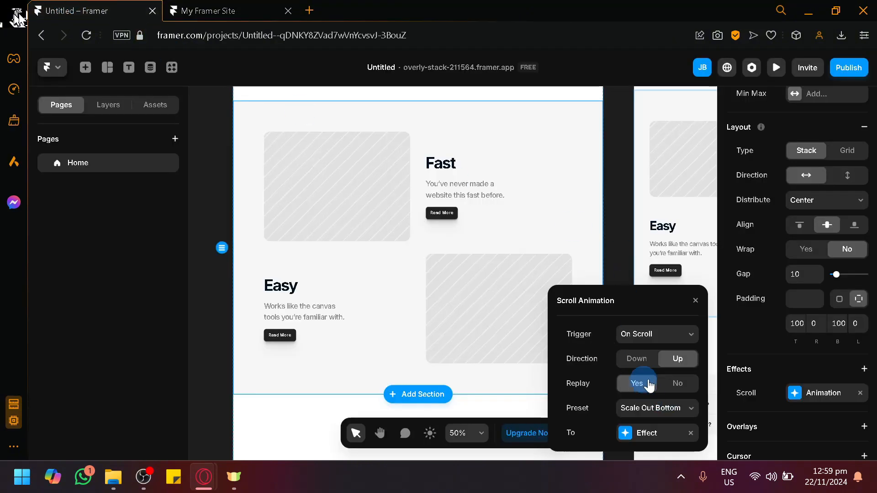
{"action": "left_click", "coordinate": [848, 67]}
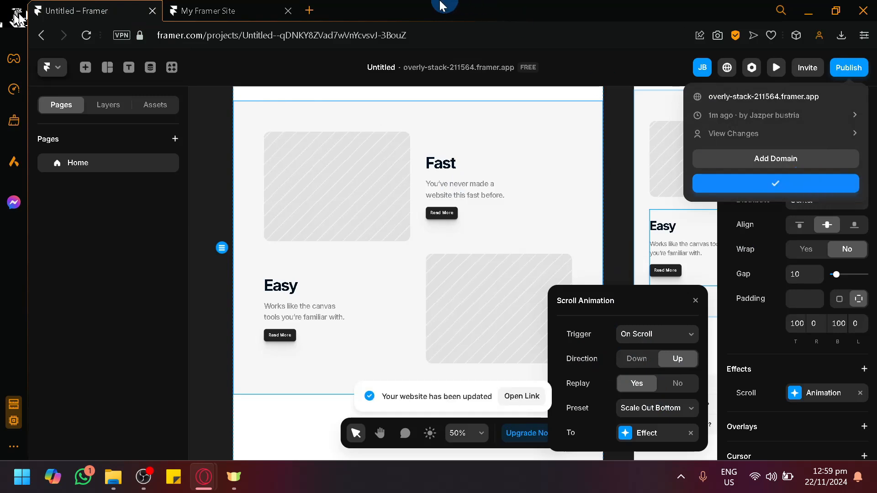
Check the updated features animation on the live site, going through the page from its heading down to the footer.
{"action": "left_click", "coordinate": [204, 9]}
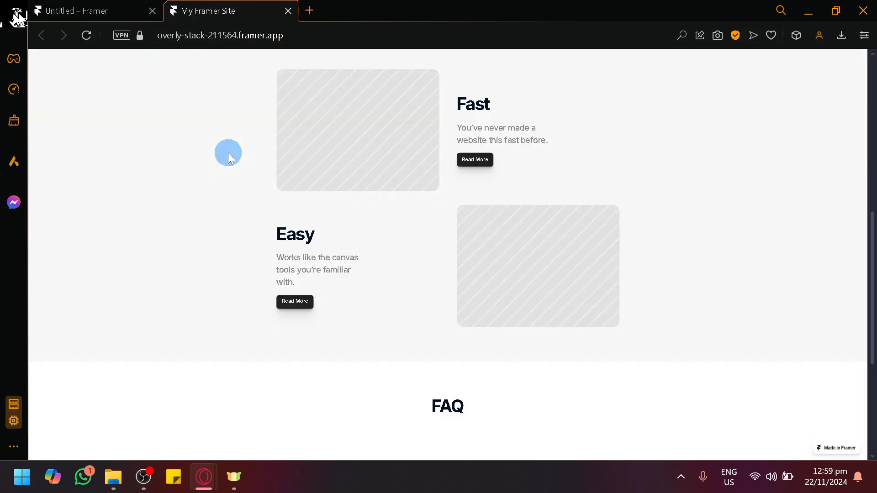
{"action": "scroll", "coordinate": [229, 153], "scroll_direction": "up", "scroll_amount": 3}
{"action": "scroll", "coordinate": [248, 273], "scroll_direction": "down", "scroll_amount": 5}
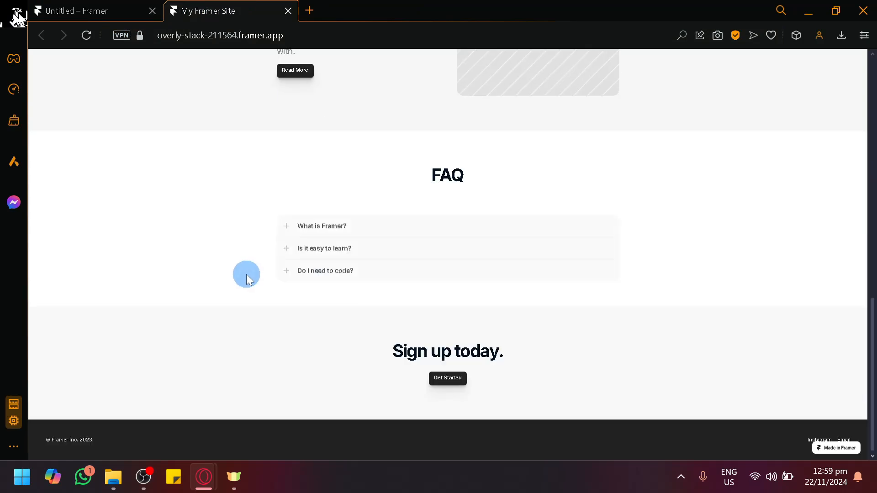
{"action": "scroll", "coordinate": [248, 273], "scroll_direction": "up", "scroll_amount": 6}
{"action": "scroll", "coordinate": [405, 276], "scroll_direction": "up", "scroll_amount": 5}
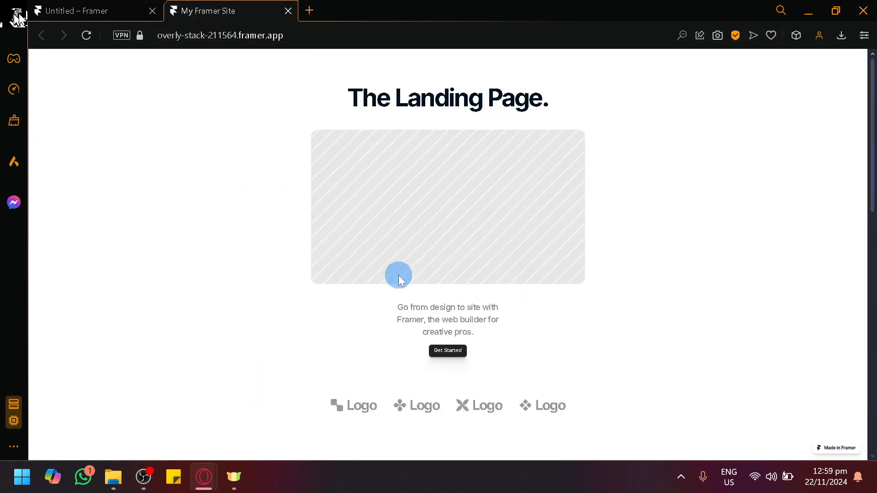
{"action": "scroll", "coordinate": [397, 278], "scroll_direction": "down", "scroll_amount": 7}
{"action": "scroll", "coordinate": [397, 281], "scroll_direction": "down", "scroll_amount": 5}
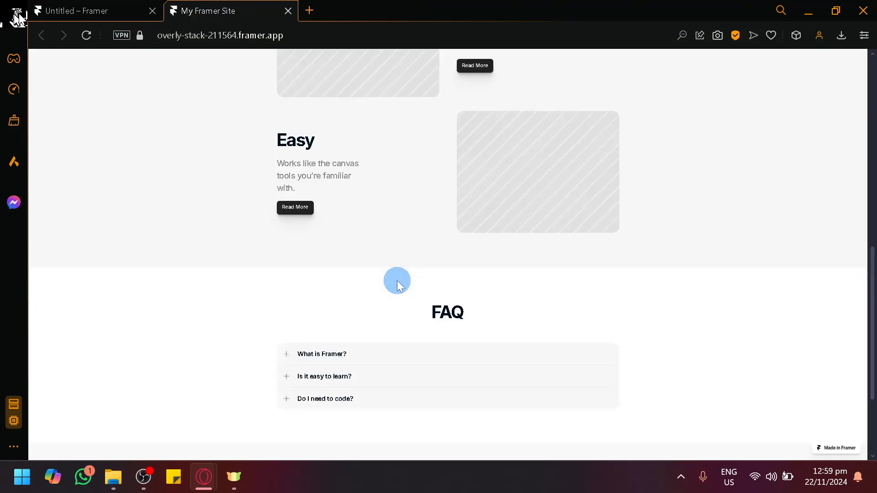
{"action": "scroll", "coordinate": [398, 281], "scroll_direction": "up", "scroll_amount": 10}
Return to the Framer project, turn off Replay for the features section's scroll animation and close its settings.
{"action": "left_click", "coordinate": [89, 7]}
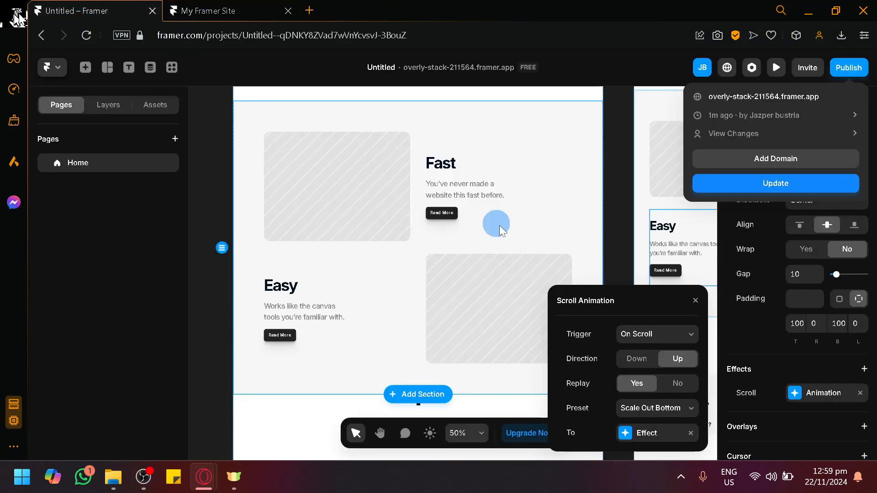
{"action": "left_click", "coordinate": [675, 359]}
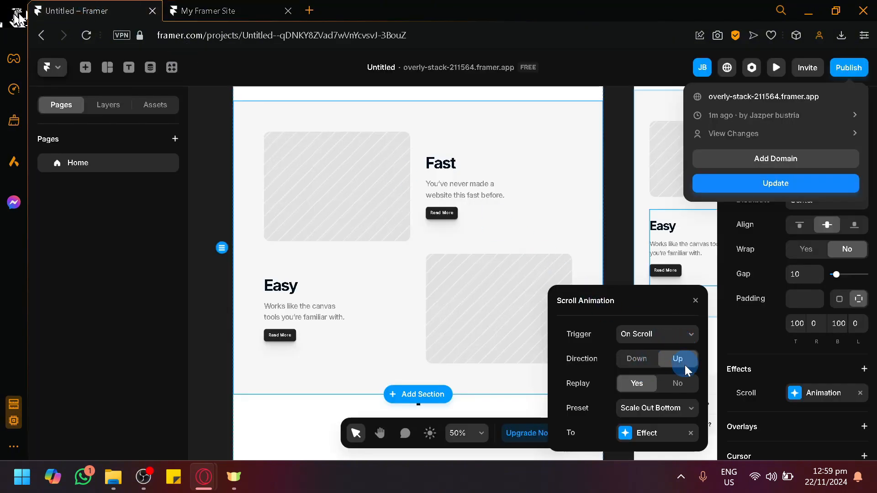
{"action": "left_click", "coordinate": [677, 384]}
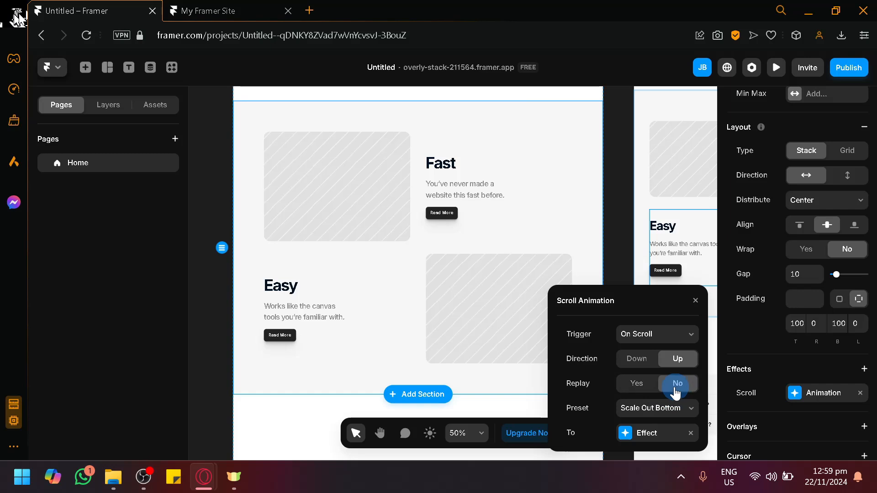
{"action": "left_click", "coordinate": [695, 300]}
Remove the Scroll Animation effect from the features section.
{"action": "scroll", "coordinate": [824, 301], "scroll_direction": "up", "scroll_amount": 3}
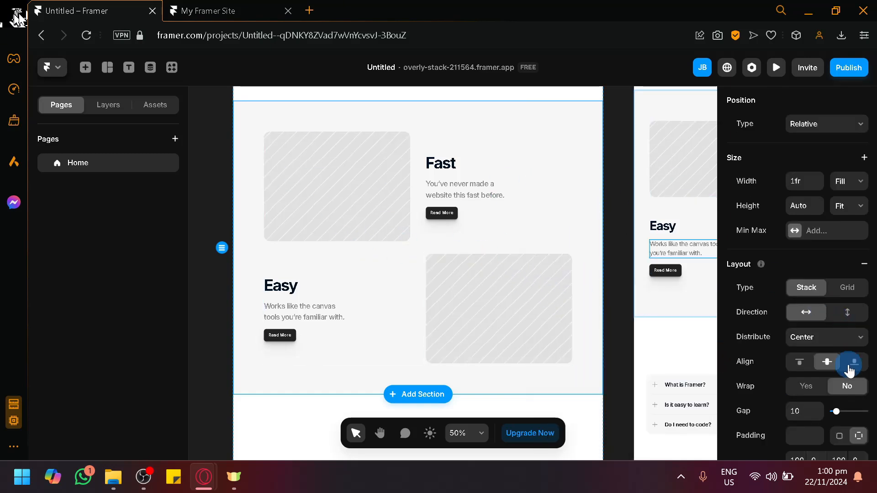
{"action": "scroll", "coordinate": [845, 365], "scroll_direction": "down", "scroll_amount": 6}
{"action": "left_click", "coordinate": [837, 257]}
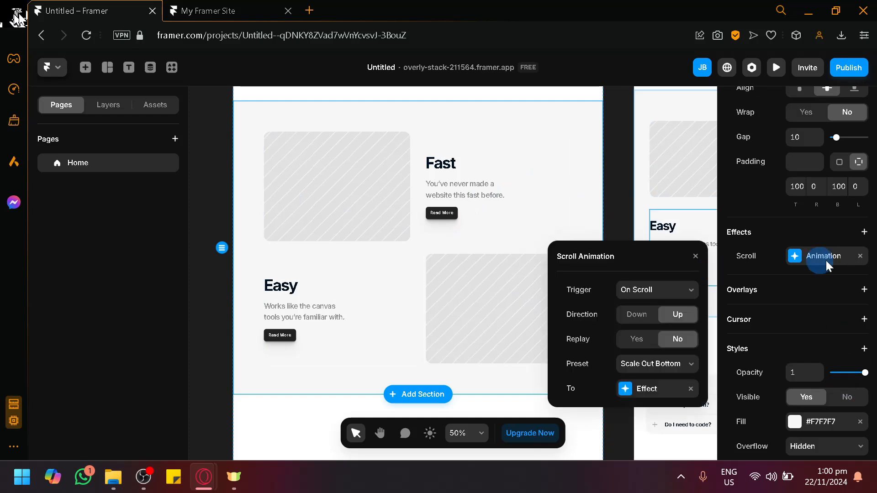
{"action": "left_click", "coordinate": [864, 258]}
Select the hero image below the landing page heading in the Desktop layout and remove its Appear effect.
{"action": "scroll", "coordinate": [481, 207], "scroll_direction": "up", "scroll_amount": 10}
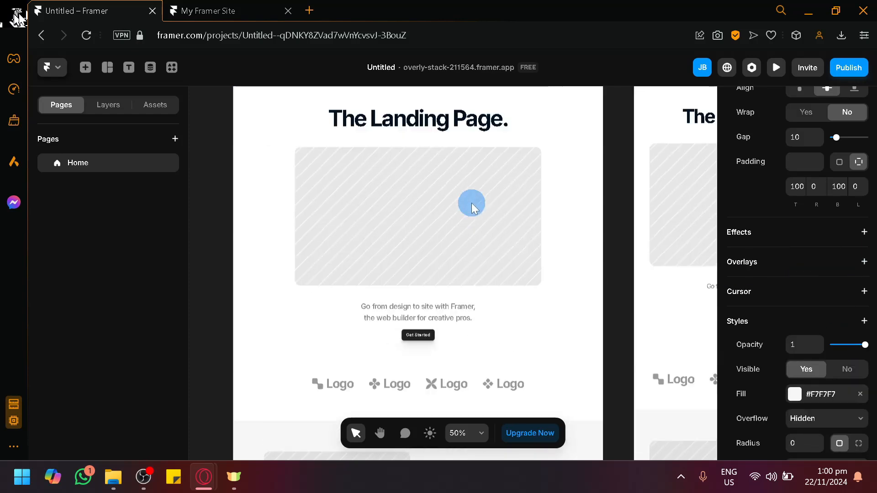
{"action": "scroll", "coordinate": [434, 269], "scroll_direction": "down", "scroll_amount": 2}
{"action": "left_click", "coordinate": [418, 269]}
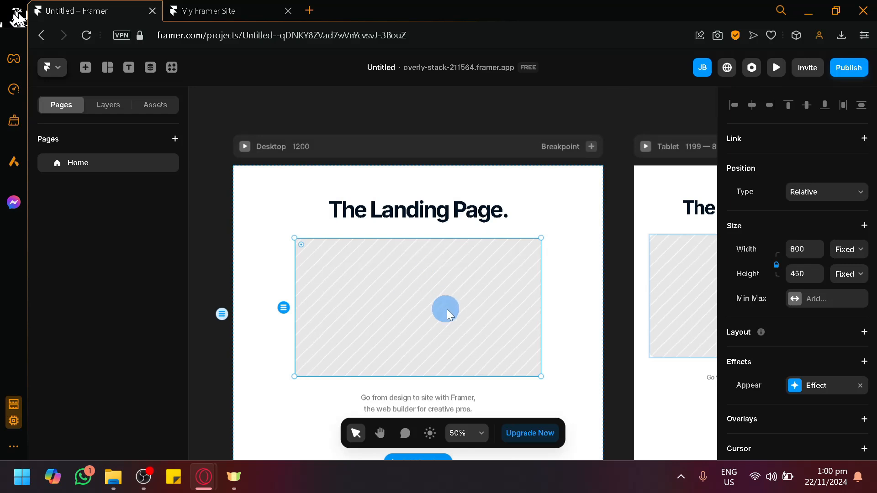
{"action": "scroll", "coordinate": [842, 337], "scroll_direction": "down", "scroll_amount": 3}
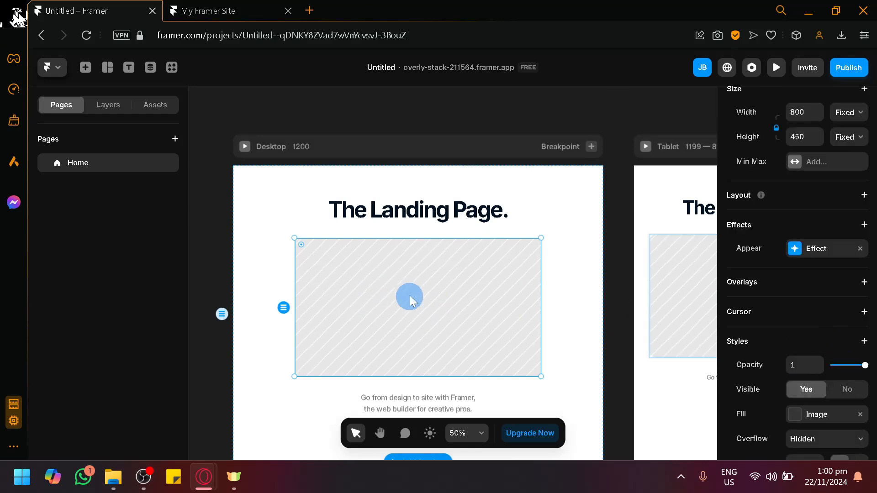
{"action": "left_click", "coordinate": [858, 251]}
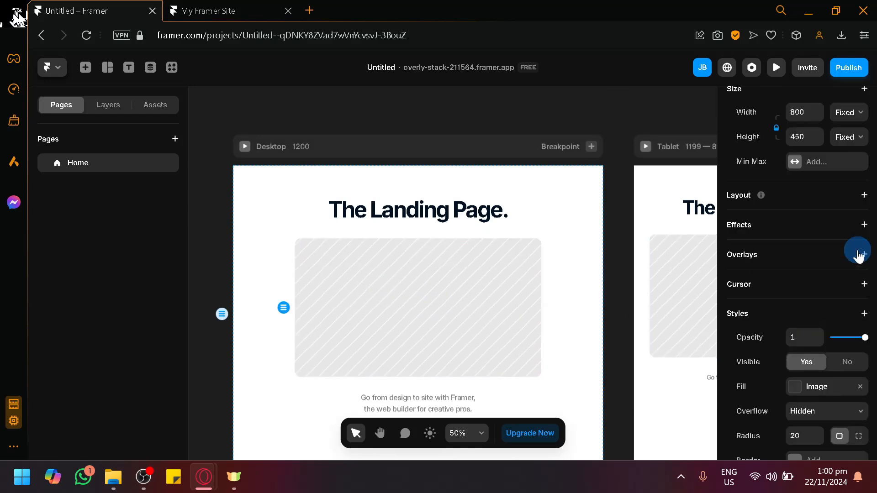
Add a Scroll Animation effect to the hero image and set its trigger to On Scroll.
{"action": "left_click", "coordinate": [862, 233]}
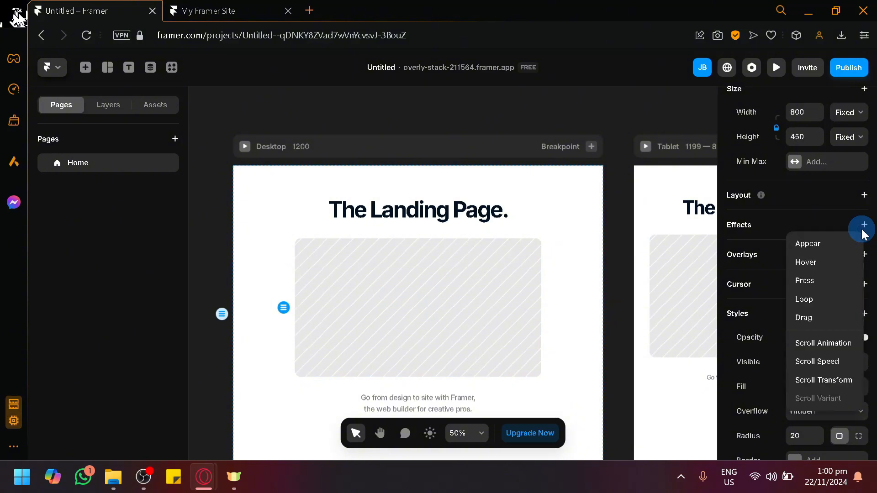
{"action": "left_click", "coordinate": [831, 350]}
{"action": "left_click", "coordinate": [640, 282]}
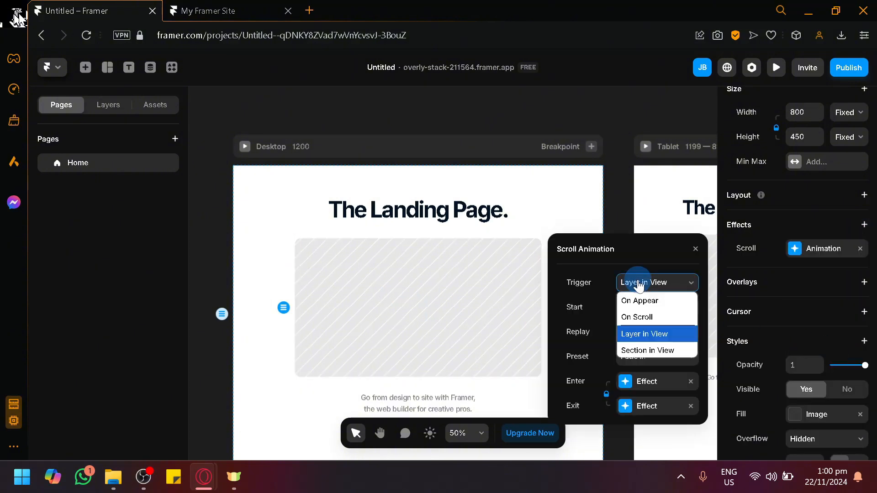
{"action": "left_click", "coordinate": [651, 316]}
Try the On Appear trigger with the Fade In preset on the hero image and switch the trigger back to On Scroll.
{"action": "left_click", "coordinate": [668, 285]}
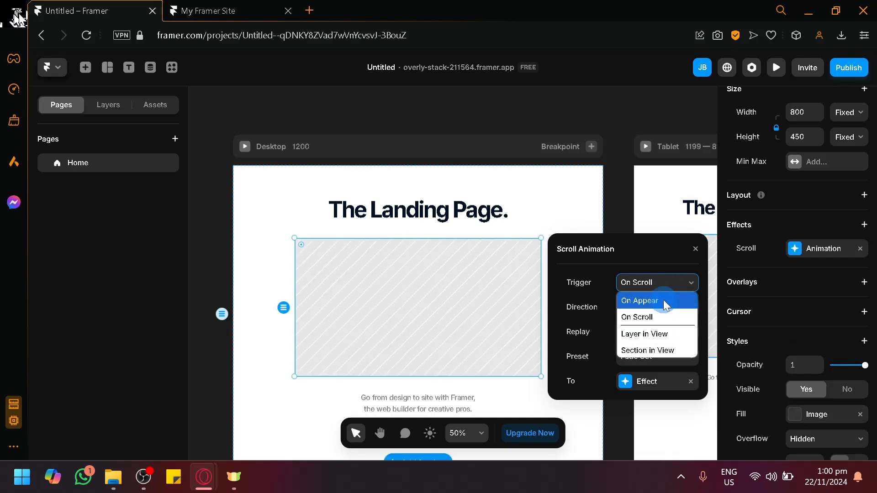
{"action": "left_click", "coordinate": [663, 300]}
{"action": "left_click", "coordinate": [667, 313]}
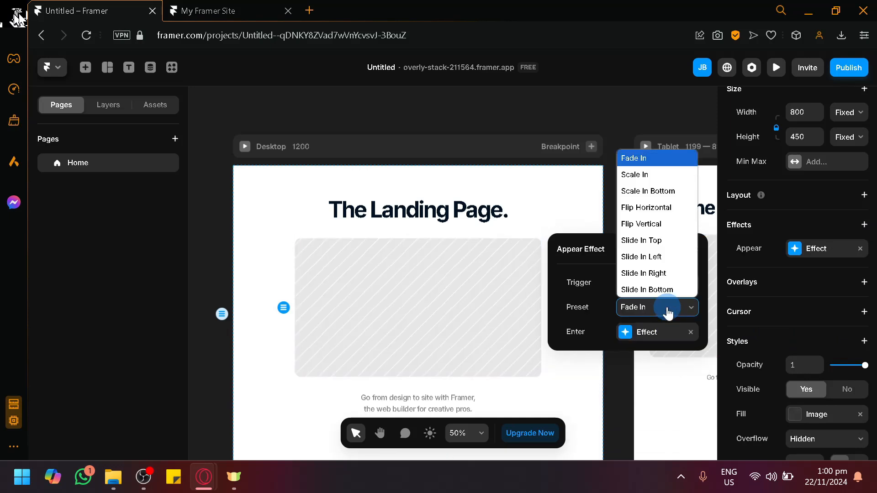
{"action": "left_click", "coordinate": [668, 303]}
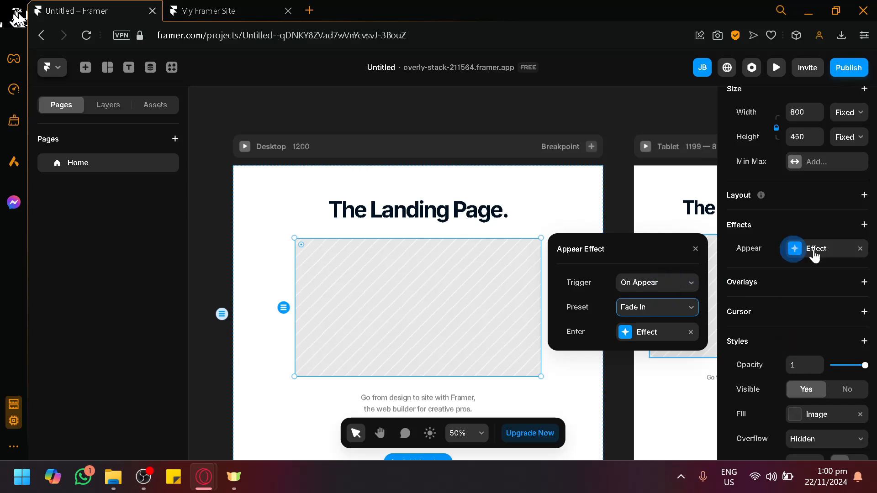
{"action": "left_click", "coordinate": [686, 283]}
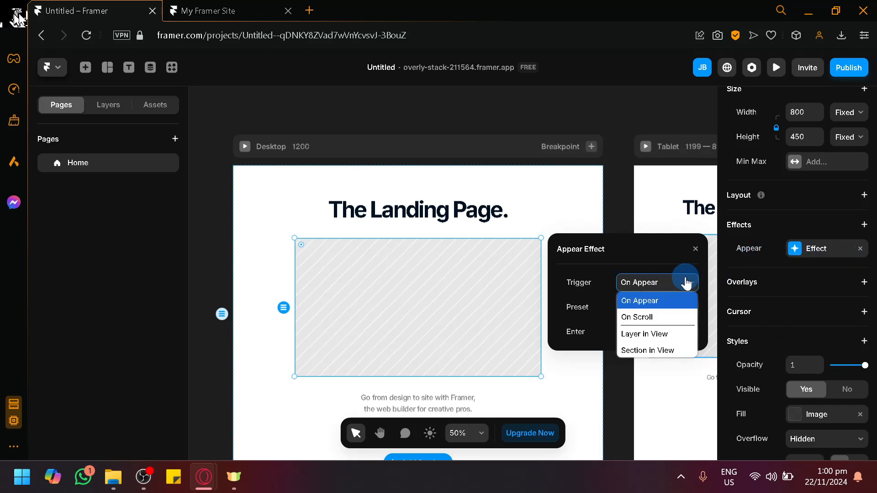
{"action": "left_click", "coordinate": [665, 318]}
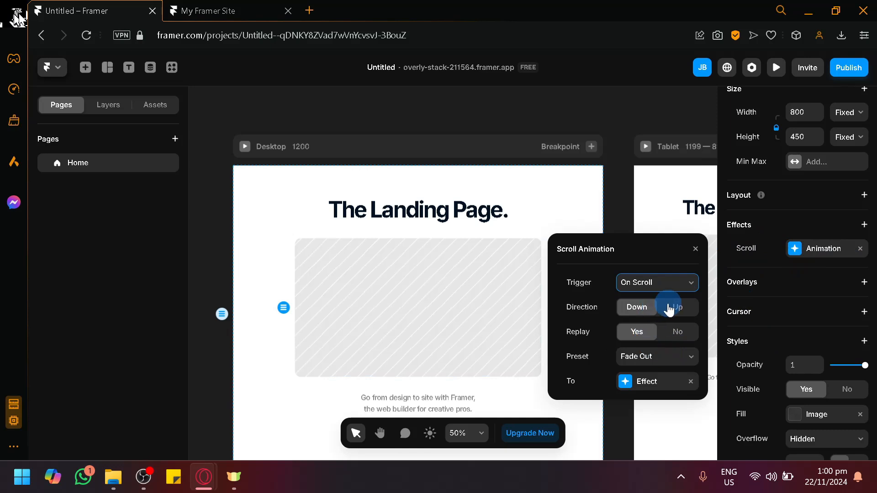
Set the hero image's scroll animation to the Down direction with the Flip Vertical preset.
{"action": "left_click", "coordinate": [675, 311]}
{"action": "left_click", "coordinate": [645, 310]}
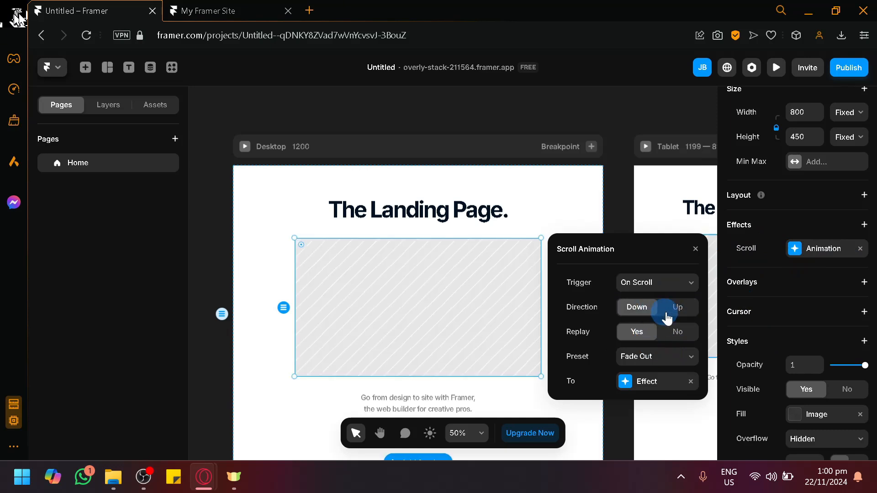
{"action": "left_click", "coordinate": [661, 357]}
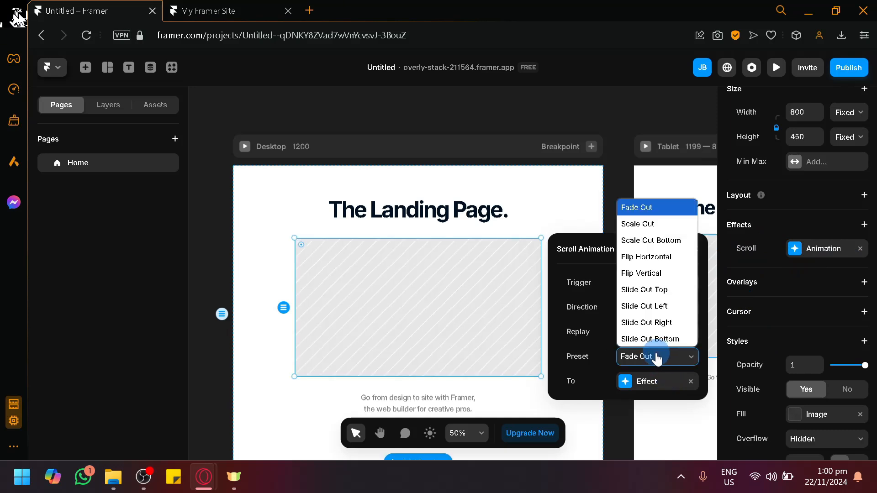
{"action": "left_click", "coordinate": [664, 273]}
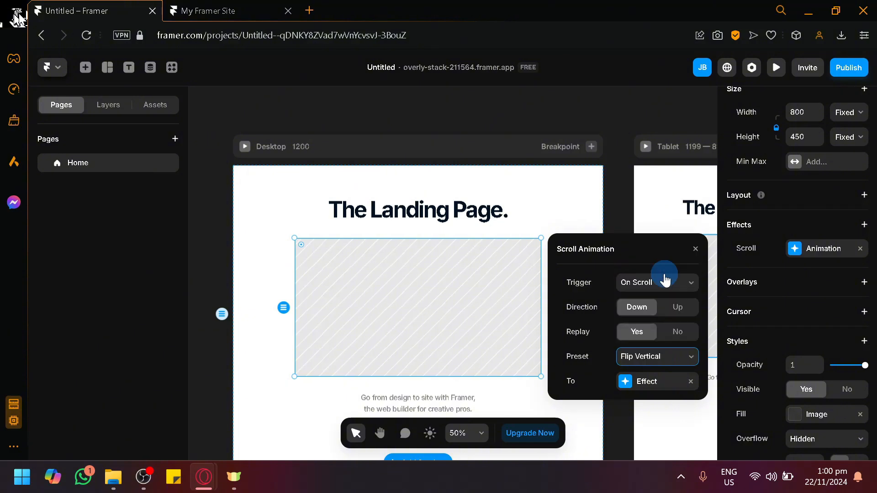
Select the whole logo section below the hero in the Desktop layout and add a Scroll Animation effect to it.
{"action": "scroll", "coordinate": [445, 293], "scroll_direction": "down", "scroll_amount": 2}
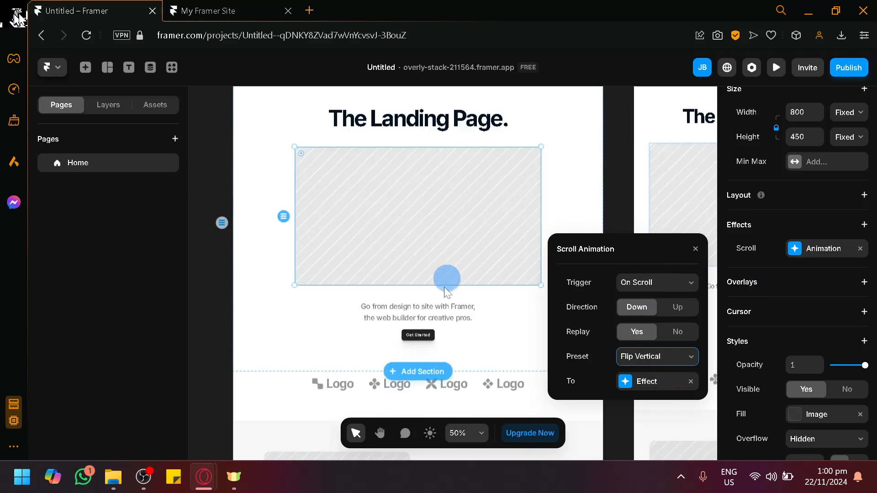
{"action": "left_click", "coordinate": [431, 327]}
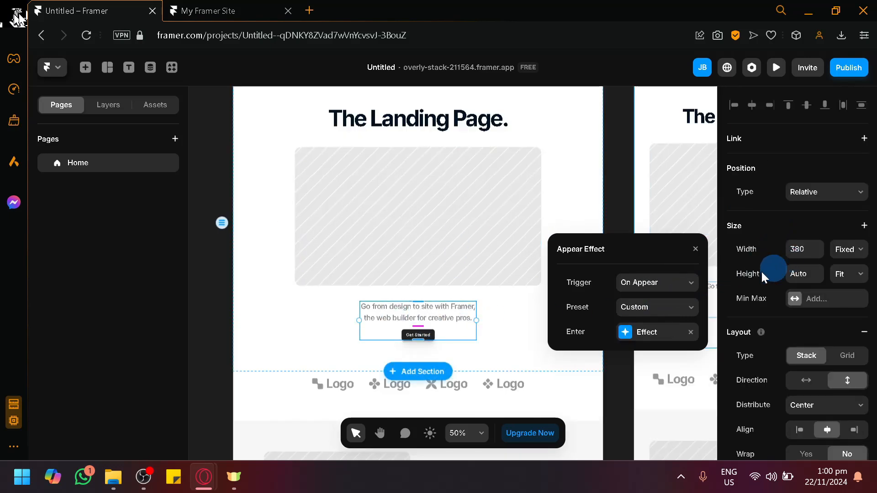
{"action": "scroll", "coordinate": [444, 318], "scroll_direction": "down", "scroll_amount": 2}
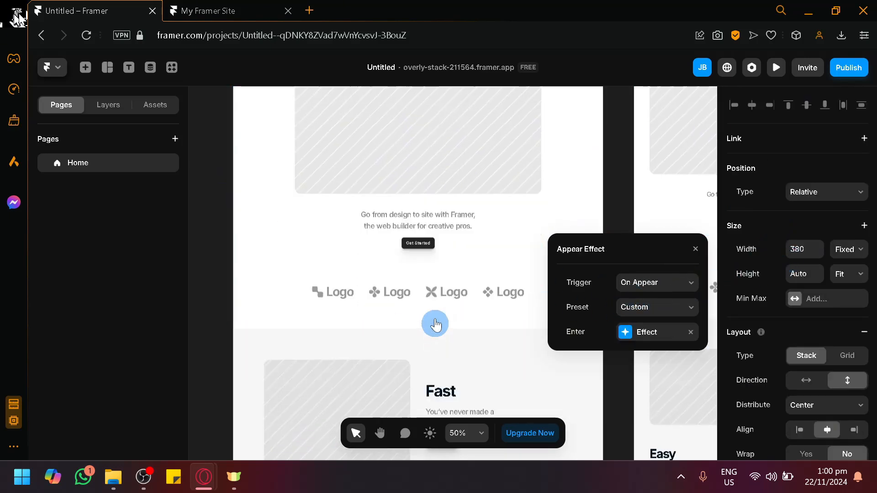
{"action": "left_click", "coordinate": [431, 292]}
{"action": "scroll", "coordinate": [336, 290], "scroll_direction": "down", "scroll_amount": 1}
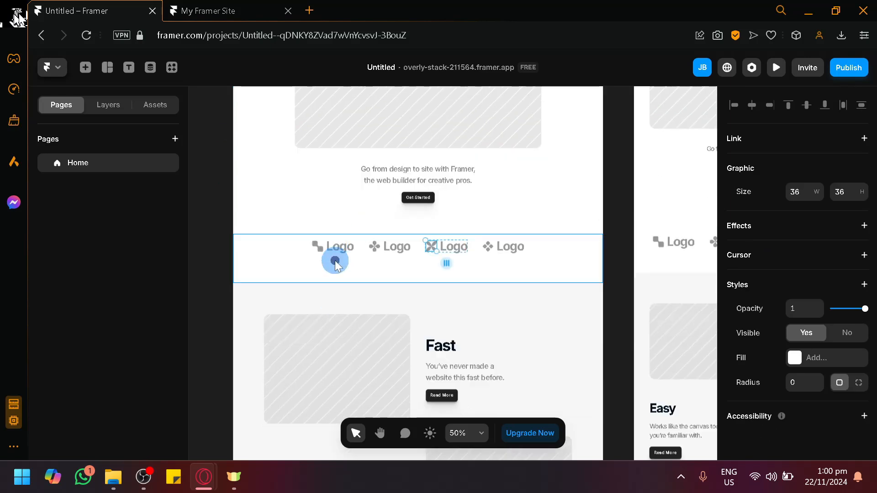
{"action": "left_click", "coordinate": [294, 260]}
{"action": "scroll", "coordinate": [822, 315], "scroll_direction": "down", "scroll_amount": 5}
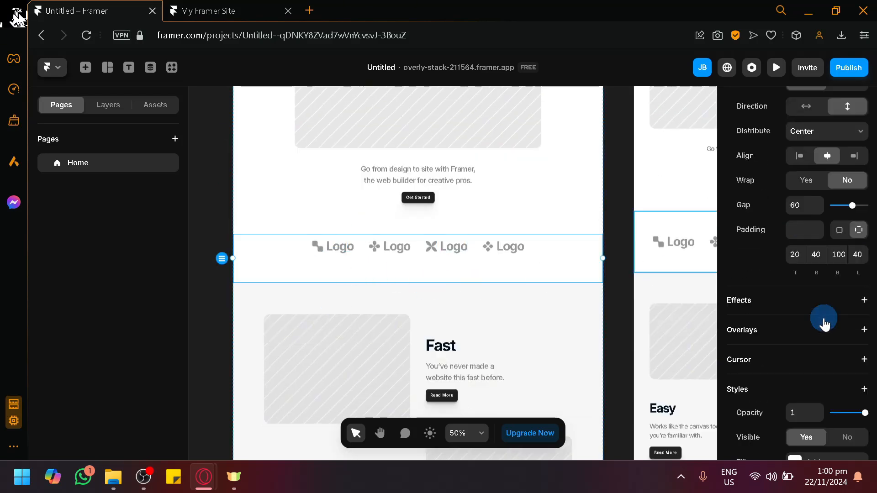
{"action": "left_click", "coordinate": [862, 301]}
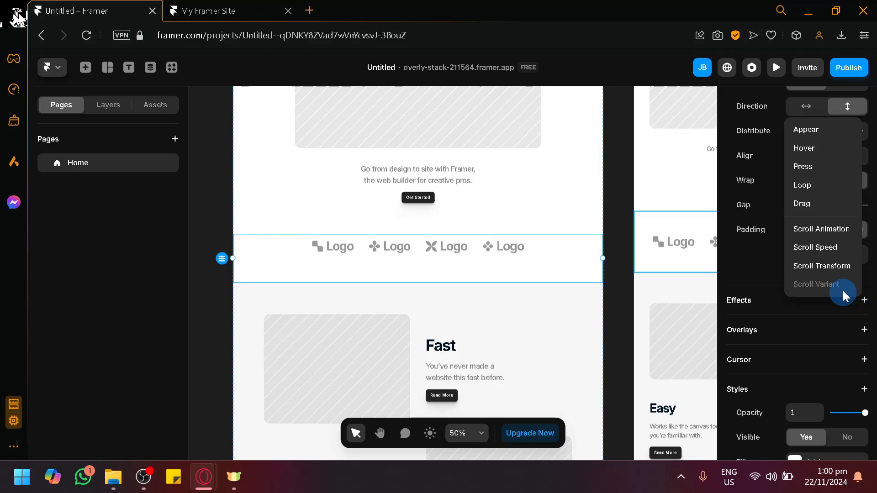
{"action": "left_click", "coordinate": [839, 235]}
Set the logo section's scroll animation preset to Slide In Left.
{"action": "left_click", "coordinate": [665, 313]}
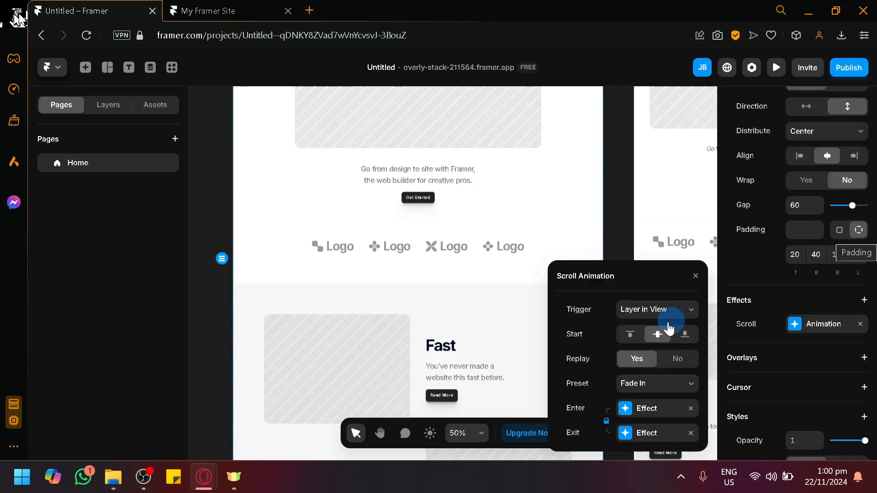
{"action": "left_click", "coordinate": [674, 384]}
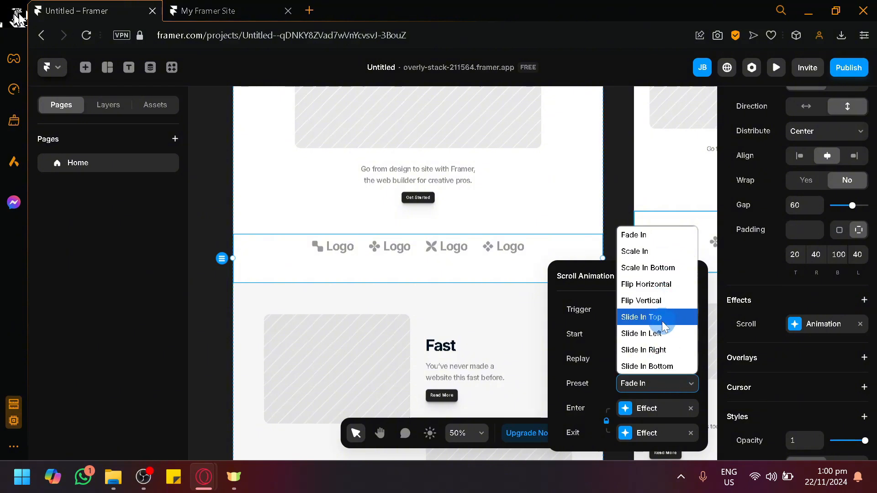
{"action": "left_click", "coordinate": [660, 333]}
Select the Fast feature's image together with its text block in the Desktop layout's features section.
{"action": "scroll", "coordinate": [368, 297], "scroll_direction": "down", "scroll_amount": 1}
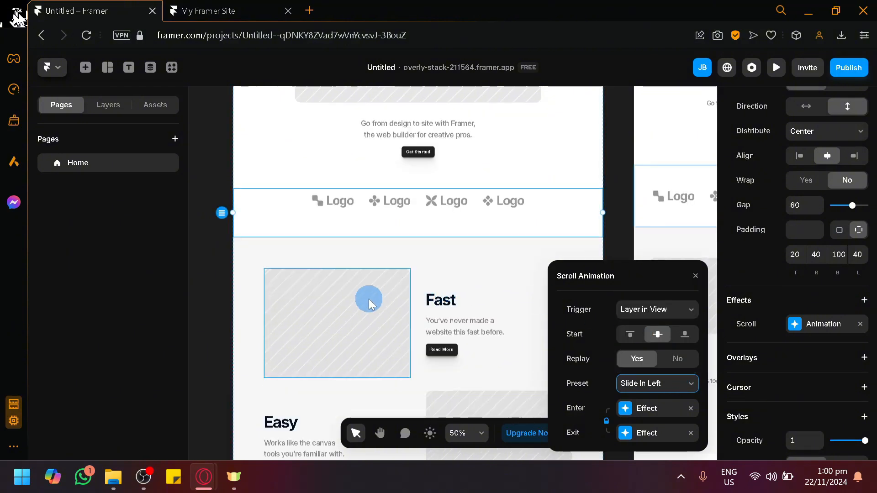
{"action": "left_click", "coordinate": [368, 298]}
{"action": "scroll", "coordinate": [470, 239], "scroll_direction": "down", "scroll_amount": 1}
{"action": "left_click", "coordinate": [478, 259]}
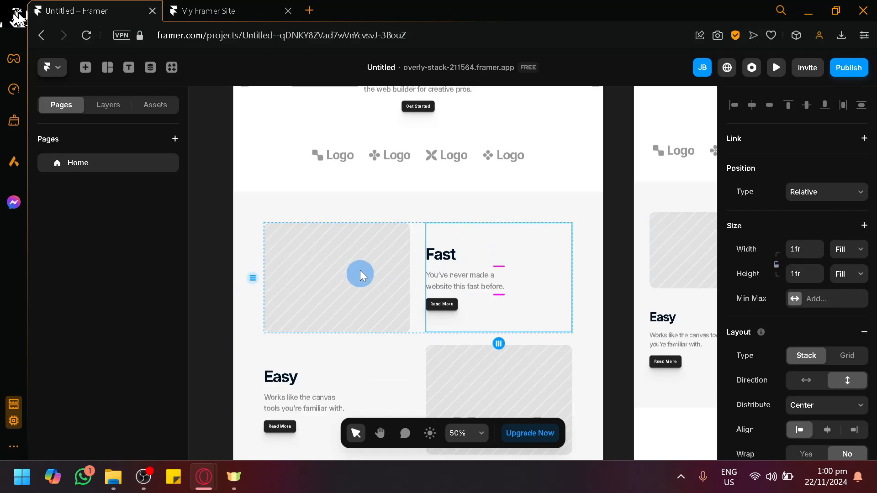
{"action": "left_click", "coordinate": [355, 260]}
{"action": "left_click", "coordinate": [500, 283]}
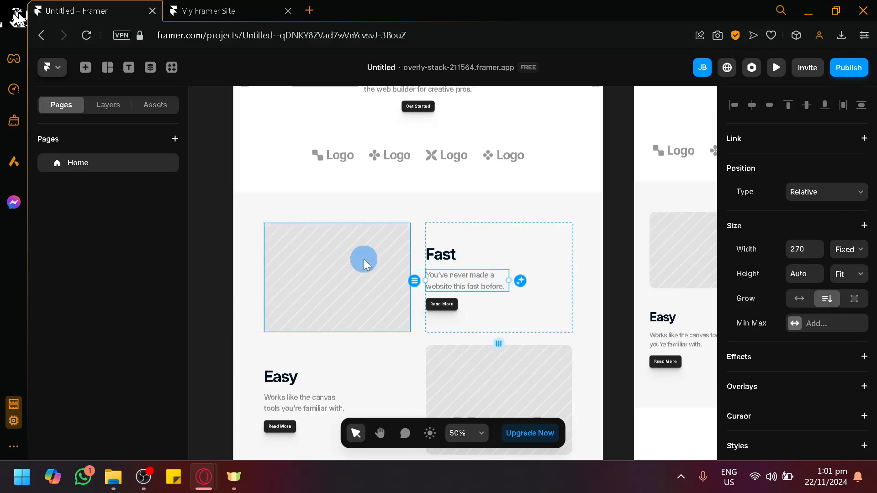
{"action": "left_click", "coordinate": [363, 259]}
{"action": "left_click", "coordinate": [492, 277], "text": "shift"}
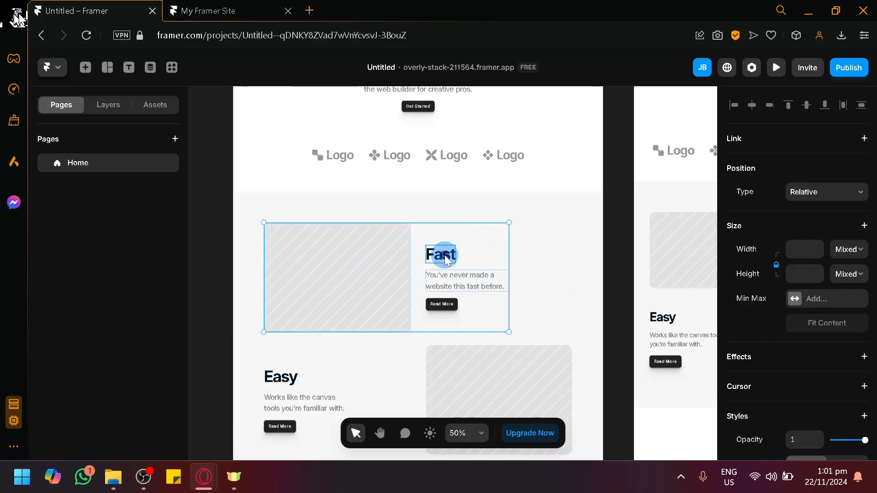
{"action": "left_click", "coordinate": [445, 254], "text": "shift"}
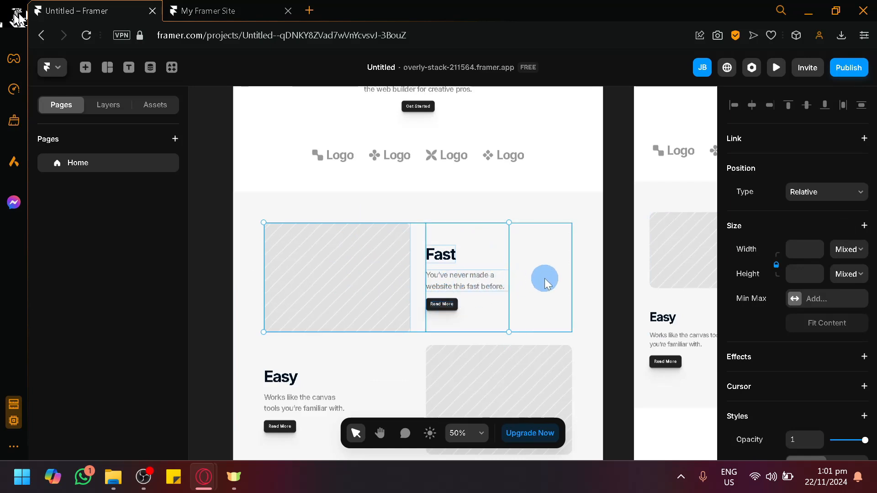
{"action": "left_click", "coordinate": [547, 282]}
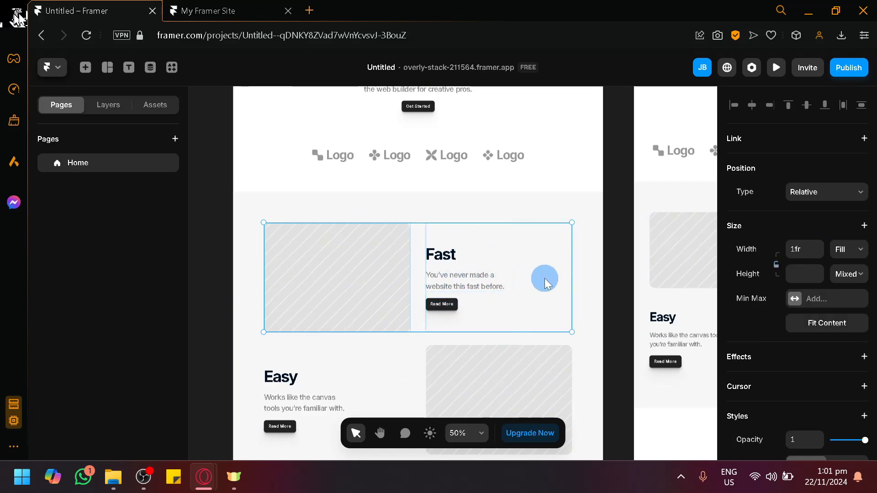
Add a Scroll Animation effect with the Slide In Bottom preset to the Fast feature's image and text block.
{"action": "left_click", "coordinate": [865, 358]}
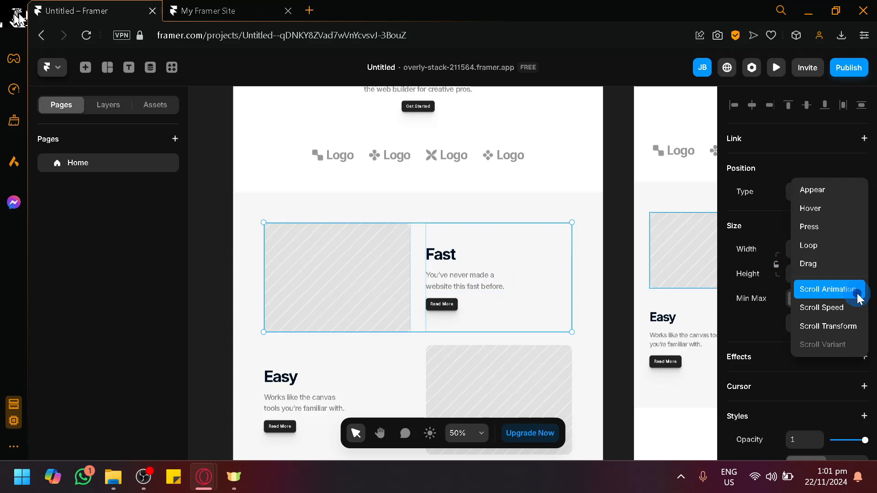
{"action": "left_click", "coordinate": [827, 289]}
{"action": "left_click", "coordinate": [820, 390]}
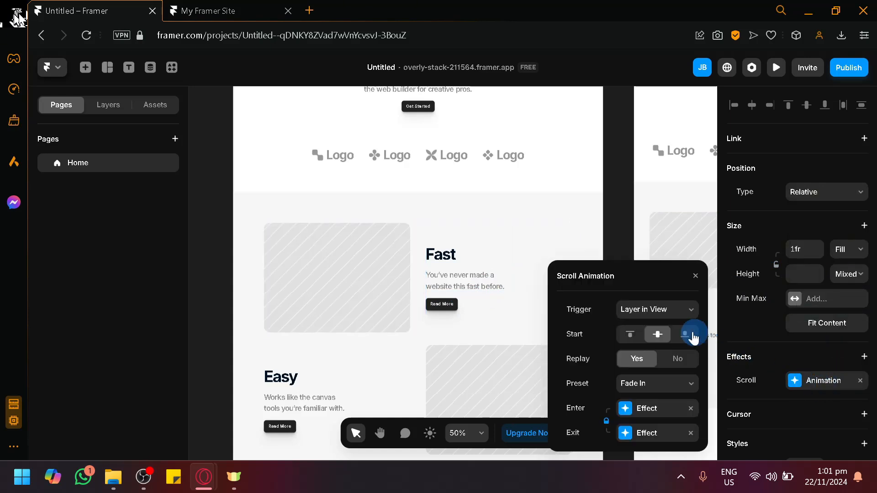
{"action": "left_click", "coordinate": [672, 315]}
{"action": "left_click", "coordinate": [672, 322]}
{"action": "left_click", "coordinate": [668, 384]}
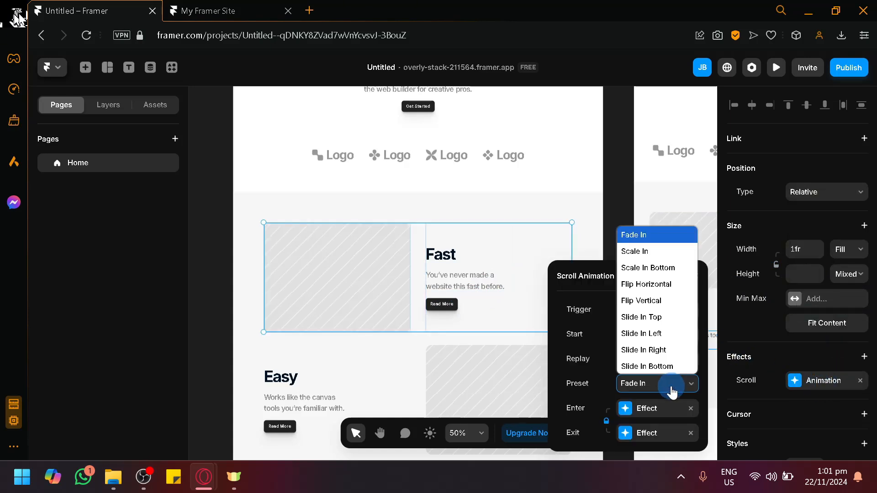
{"action": "left_click", "coordinate": [667, 369]}
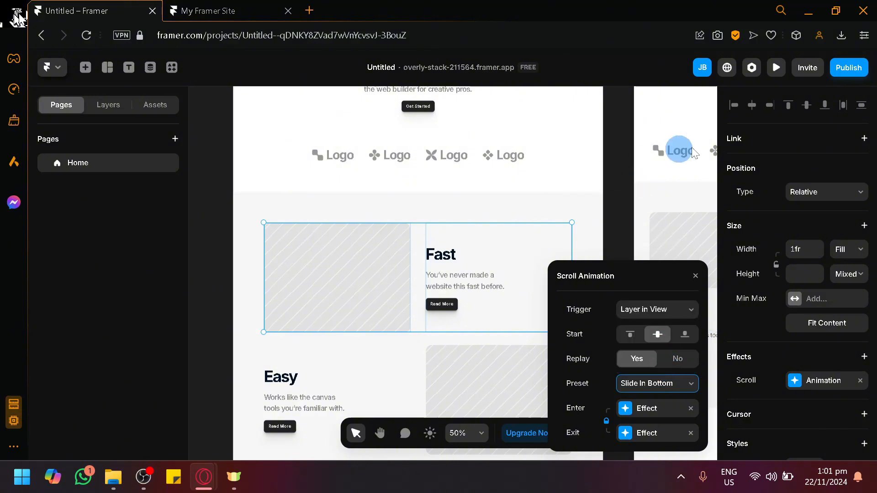
Publish the updated site, then open its live page and reload it.
{"action": "left_click", "coordinate": [854, 68]}
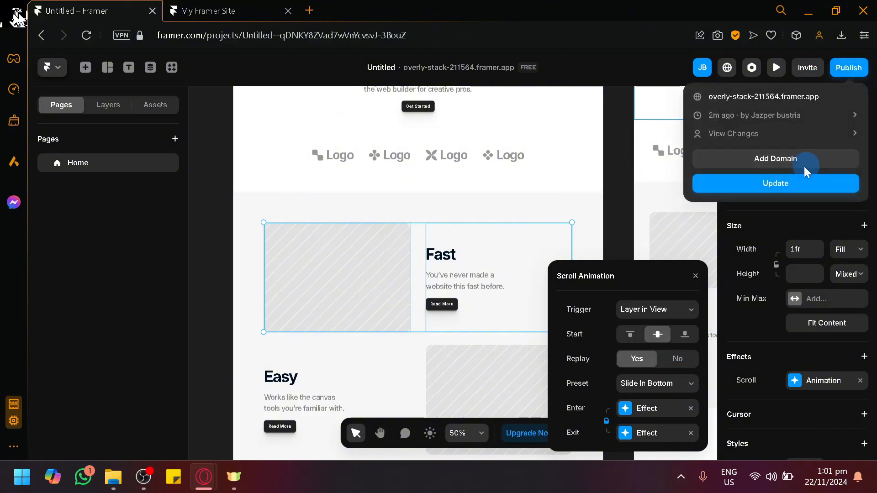
{"action": "left_click", "coordinate": [793, 185]}
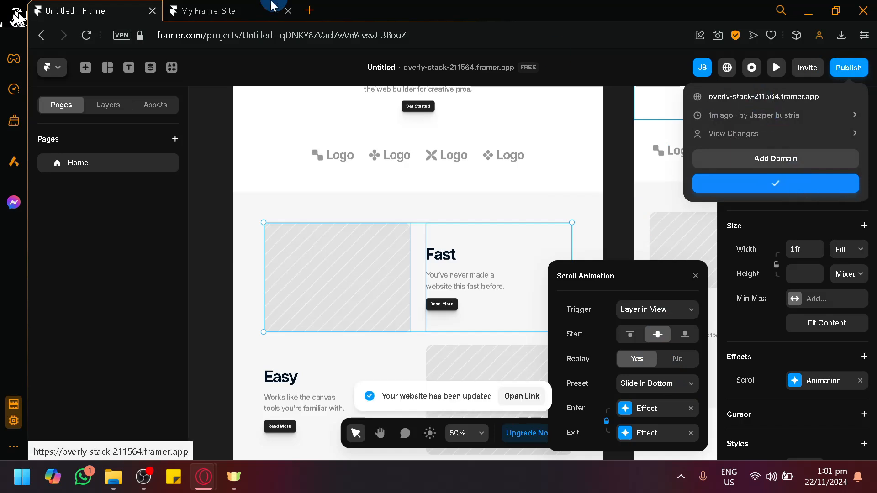
{"action": "left_click", "coordinate": [730, 95]}
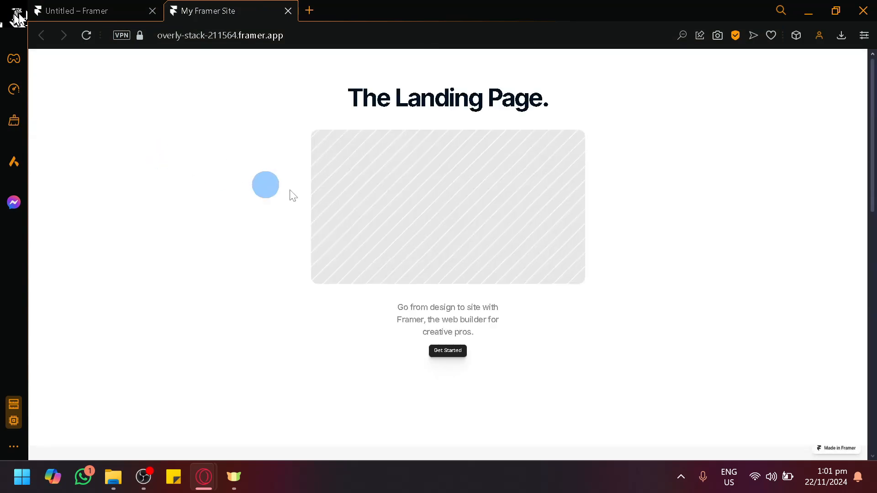
{"action": "left_click", "coordinate": [86, 36]}
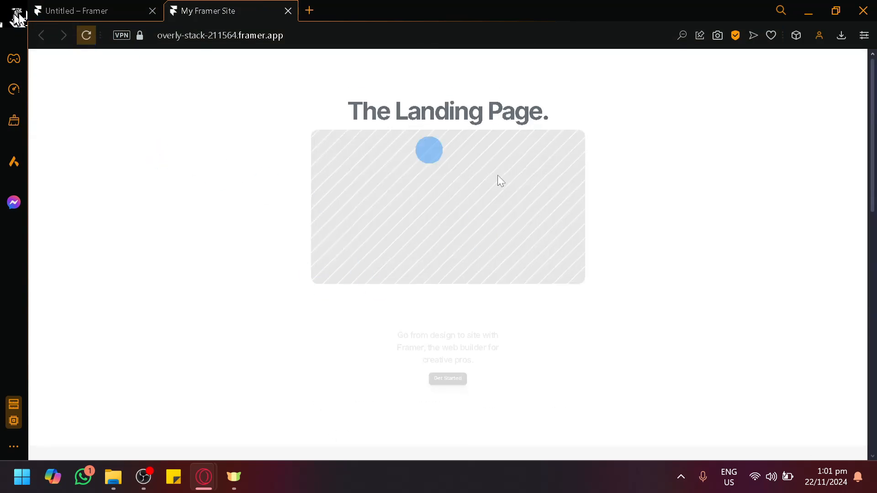
Check the scroll animations on the live site by going back and forth between the hero, logo row and Fast feature.
{"action": "scroll", "coordinate": [263, 207], "scroll_direction": "down", "scroll_amount": 9}
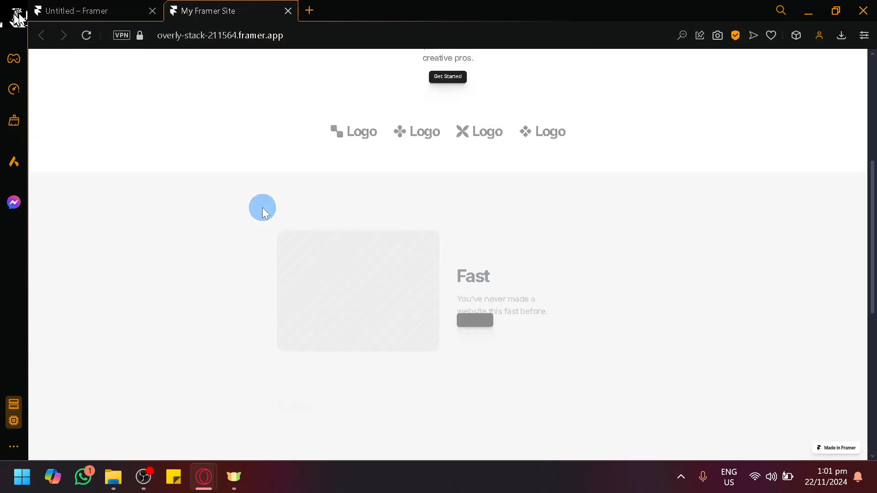
{"action": "scroll", "coordinate": [262, 207], "scroll_direction": "up", "scroll_amount": 6}
{"action": "scroll", "coordinate": [262, 207], "scroll_direction": "down", "scroll_amount": 6}
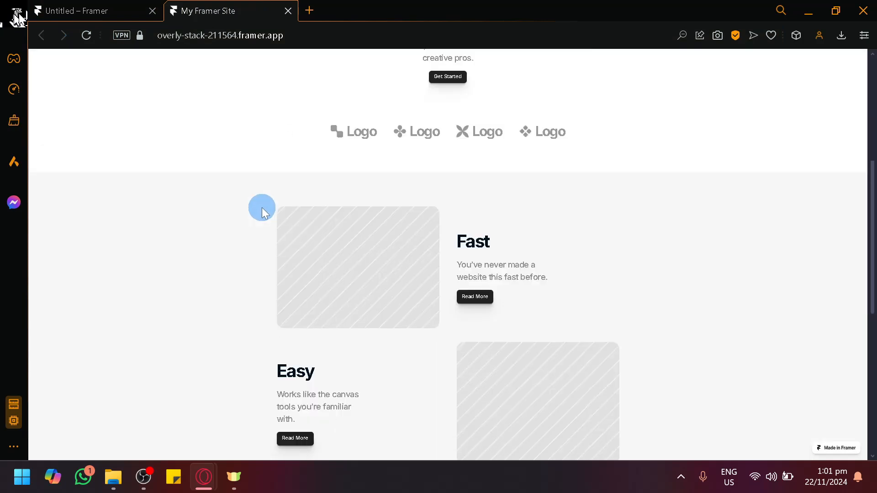
{"action": "scroll", "coordinate": [310, 195], "scroll_direction": "up", "scroll_amount": 3}
{"action": "scroll", "coordinate": [346, 164], "scroll_direction": "up", "scroll_amount": 3}
{"action": "scroll", "coordinate": [345, 166], "scroll_direction": "down", "scroll_amount": 6}
{"action": "scroll", "coordinate": [345, 164], "scroll_direction": "up", "scroll_amount": 6}
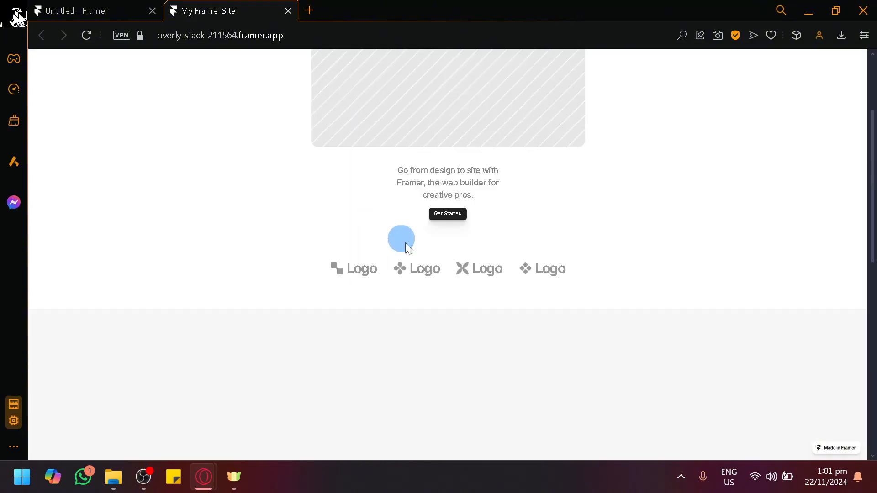
Check the scroll animations on the live site from the hero through the Fast and Easy features down to the footer.
{"action": "scroll", "coordinate": [466, 401], "scroll_direction": "up", "scroll_amount": 3}
{"action": "scroll", "coordinate": [448, 393], "scroll_direction": "down", "scroll_amount": 3}
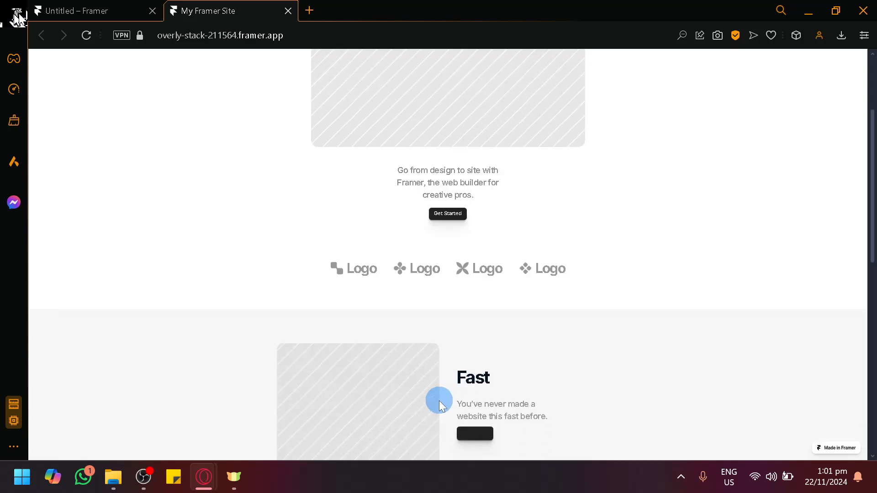
{"action": "scroll", "coordinate": [475, 407], "scroll_direction": "up", "scroll_amount": 3}
{"action": "scroll", "coordinate": [527, 404], "scroll_direction": "down", "scroll_amount": 12}
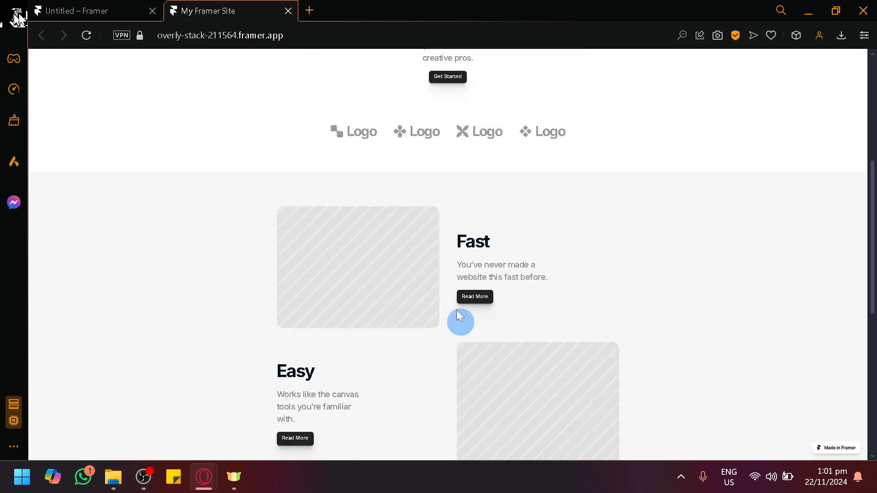
{"action": "scroll", "coordinate": [391, 313], "scroll_direction": "down", "scroll_amount": 2}
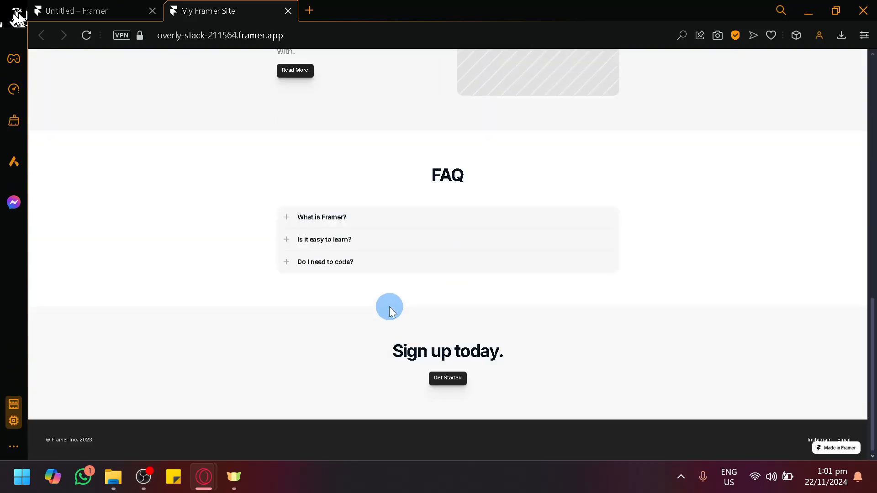
{"action": "scroll", "coordinate": [503, 363], "scroll_direction": "up", "scroll_amount": 15}
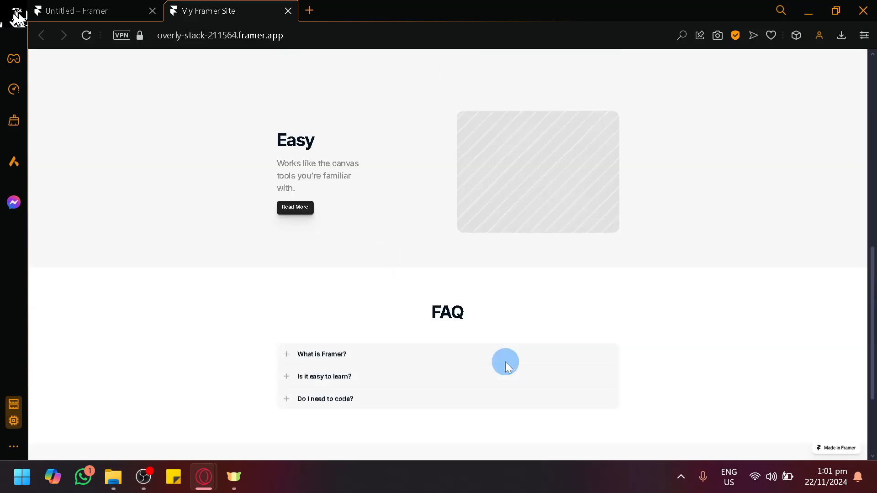
{"action": "scroll", "coordinate": [493, 363], "scroll_direction": "down", "scroll_amount": 9}
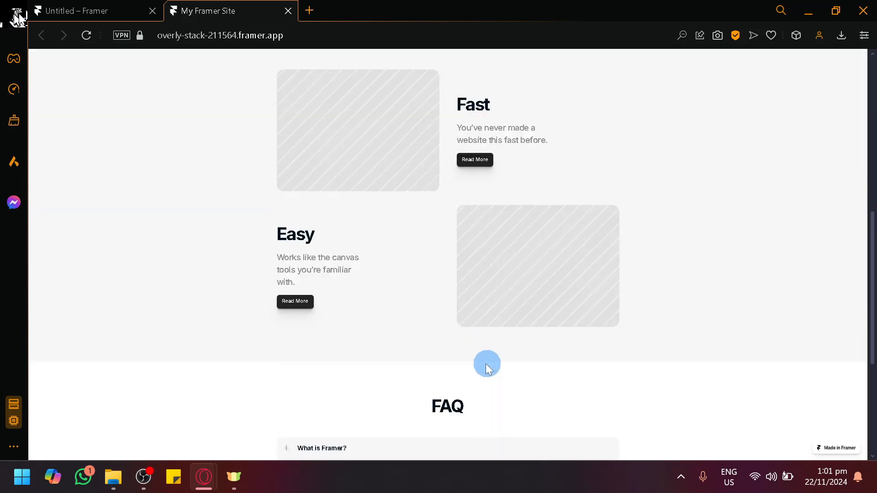
{"action": "scroll", "coordinate": [486, 364], "scroll_direction": "up", "scroll_amount": 9}
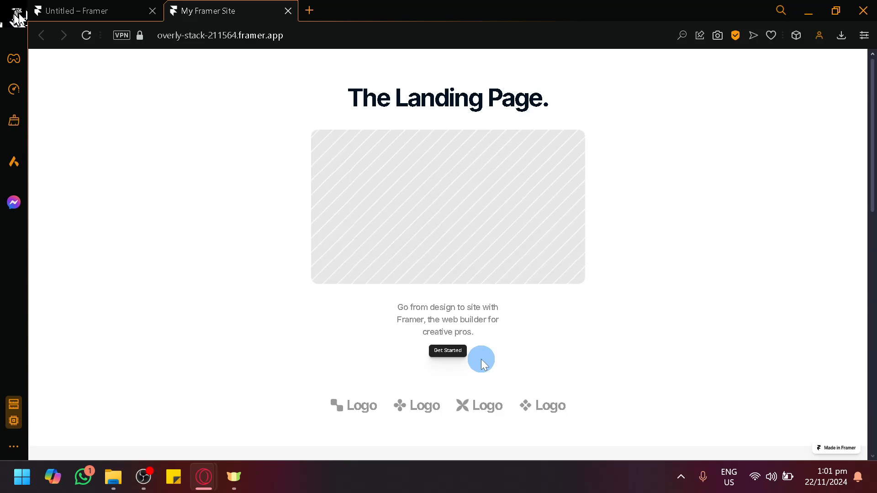
Return to the Framer editor and set the Fast feature's scroll animation transition to Ease for Enter and Exit.
{"action": "left_click", "coordinate": [146, 11]}
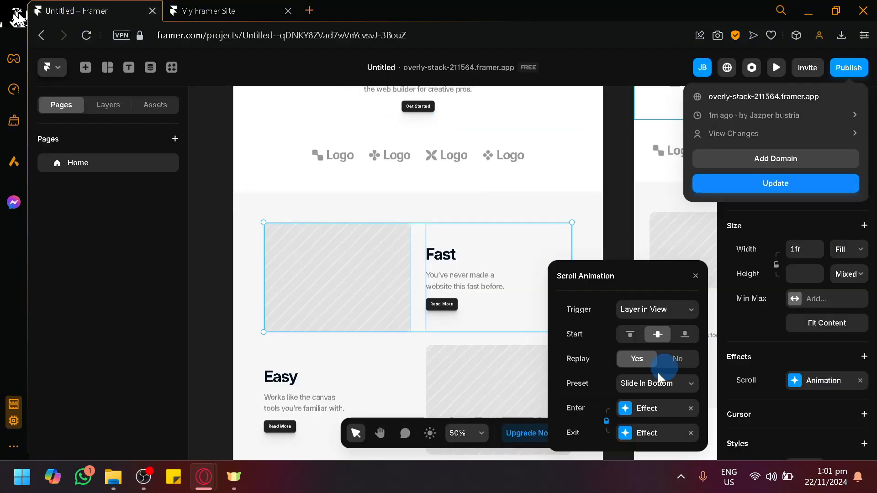
{"action": "left_click", "coordinate": [637, 411]}
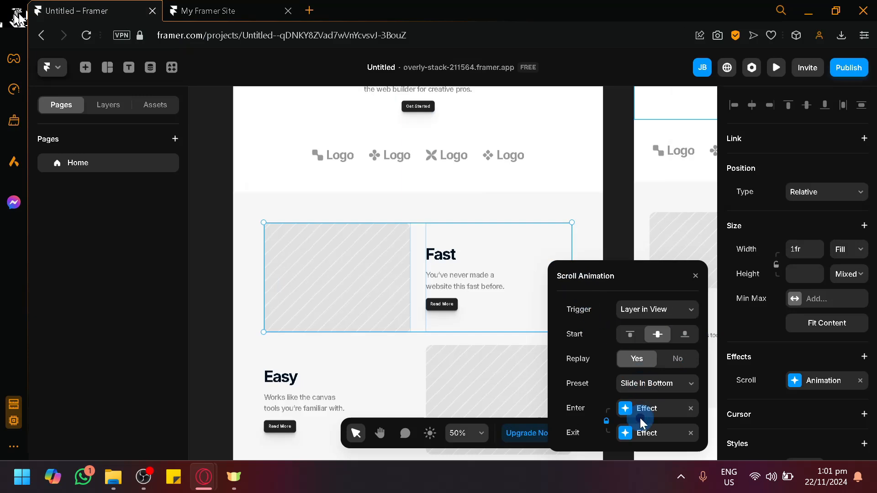
{"action": "left_click", "coordinate": [627, 417]}
{"action": "left_click", "coordinate": [648, 433]}
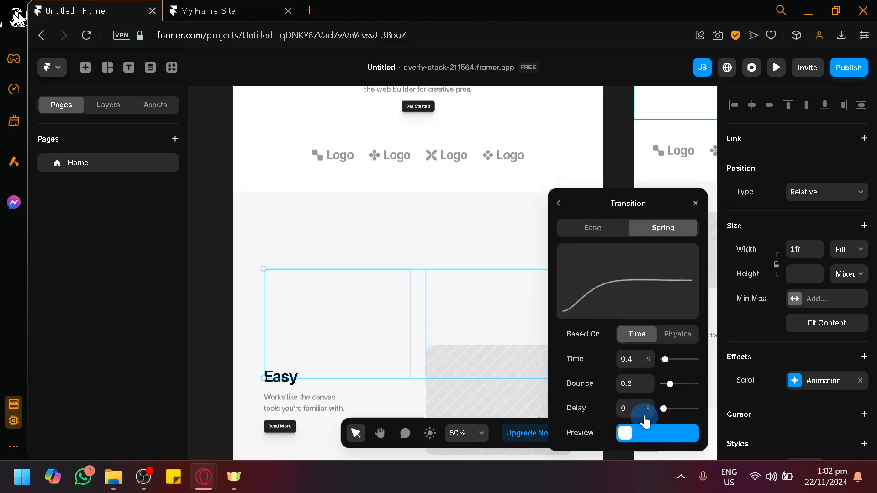
{"action": "left_click", "coordinate": [602, 228]}
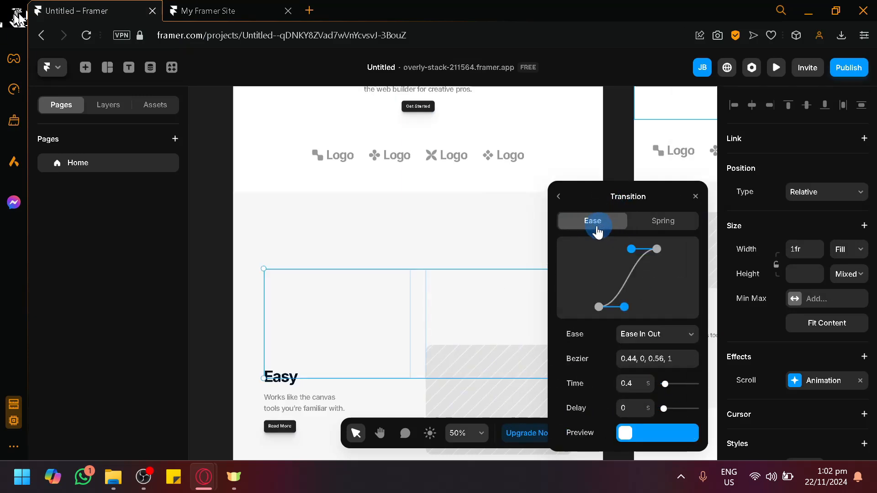
{"action": "left_click", "coordinate": [560, 199]}
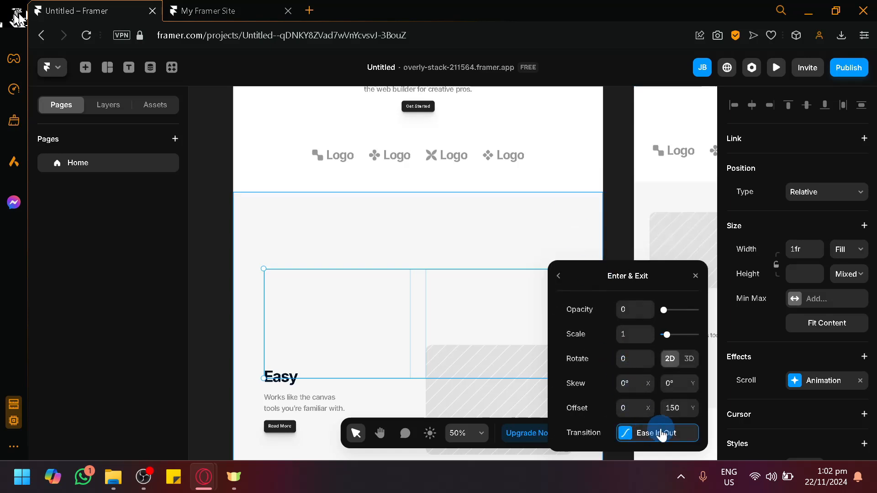
{"action": "left_click", "coordinate": [560, 278]}
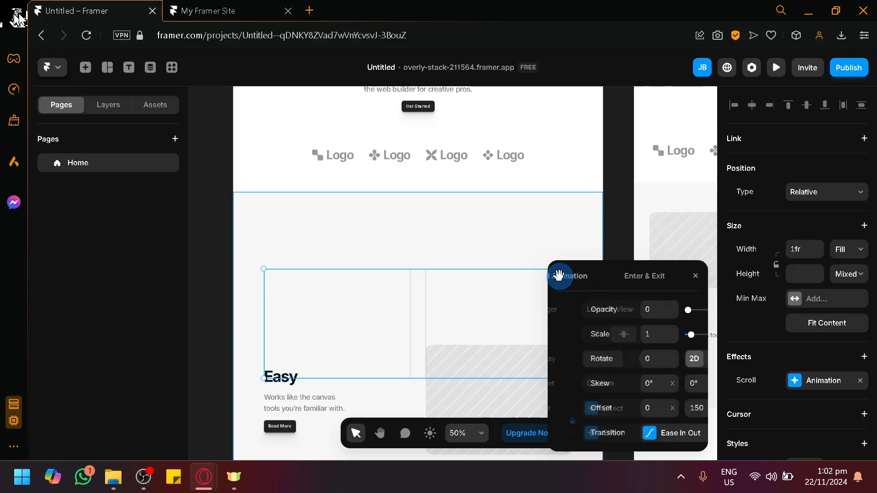
{"action": "left_click", "coordinate": [647, 434]}
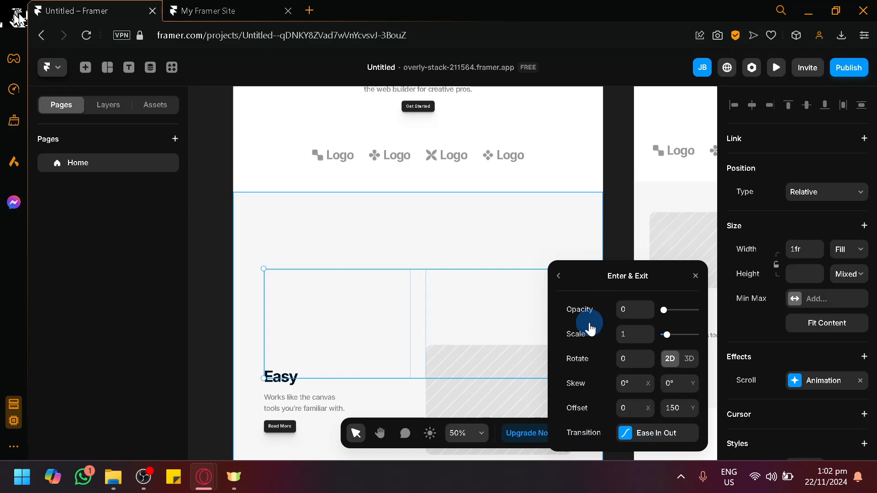
{"action": "left_click", "coordinate": [558, 275]}
Set the logo section's scroll animation transition to Ease for Enter and Exit in the Desktop layout.
{"action": "scroll", "coordinate": [502, 267], "scroll_direction": "up", "scroll_amount": 2}
{"action": "left_click", "coordinate": [459, 245]}
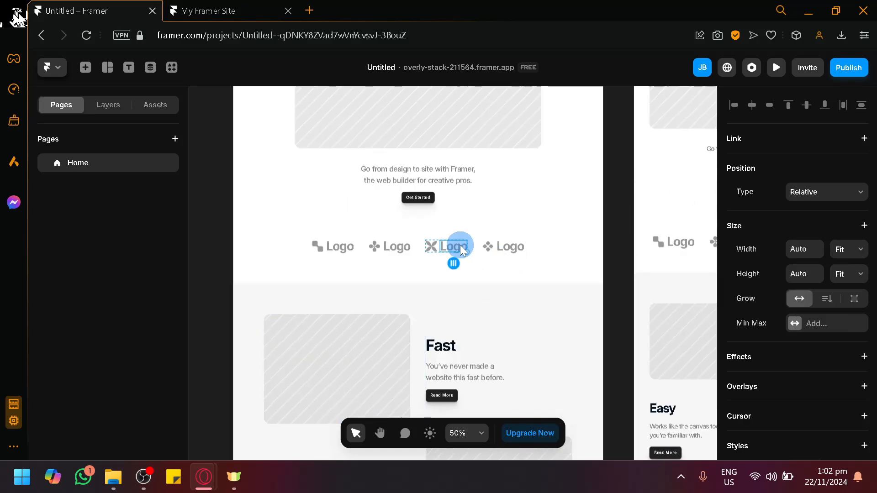
{"action": "left_click", "coordinate": [338, 226]}
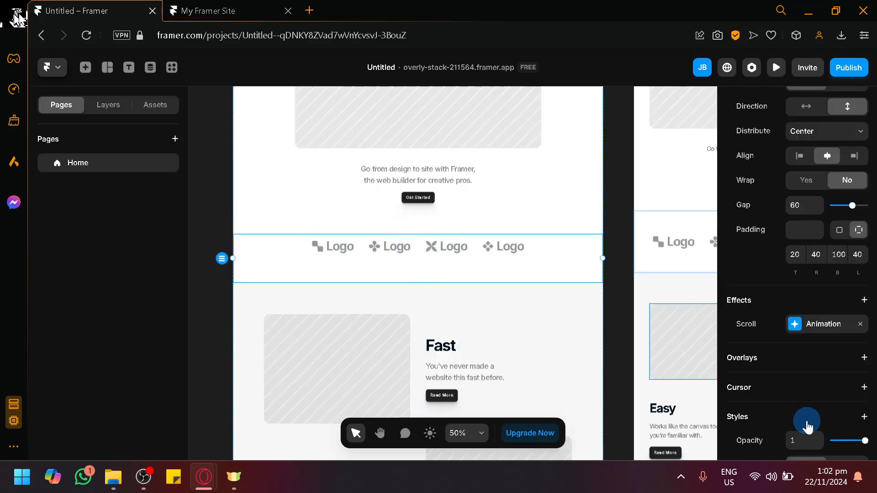
{"action": "scroll", "coordinate": [806, 366], "scroll_direction": "down", "scroll_amount": 3}
{"action": "scroll", "coordinate": [806, 310], "scroll_direction": "up", "scroll_amount": 3}
{"action": "left_click", "coordinate": [805, 328]}
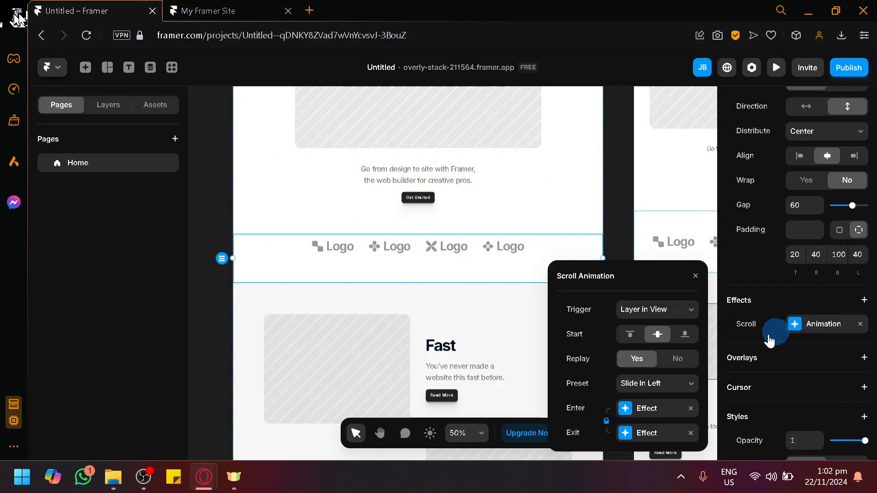
{"action": "left_click", "coordinate": [641, 408]}
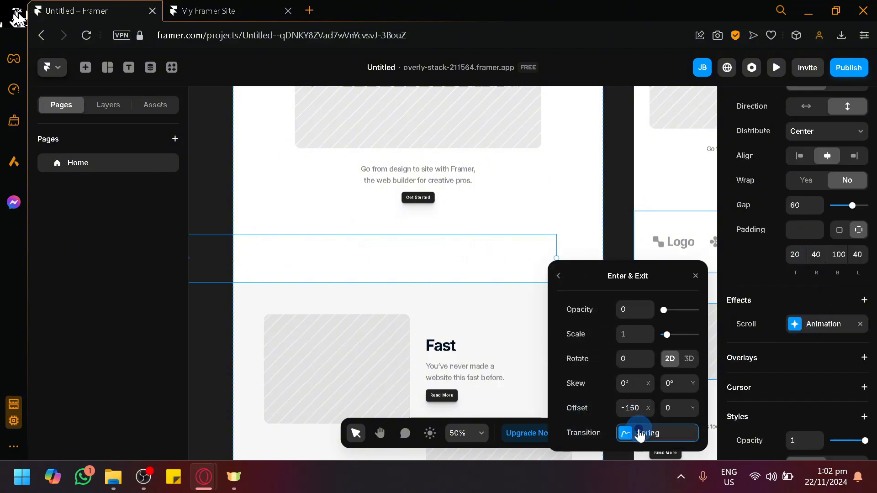
{"action": "left_click", "coordinate": [639, 434]}
{"action": "left_click", "coordinate": [601, 227]}
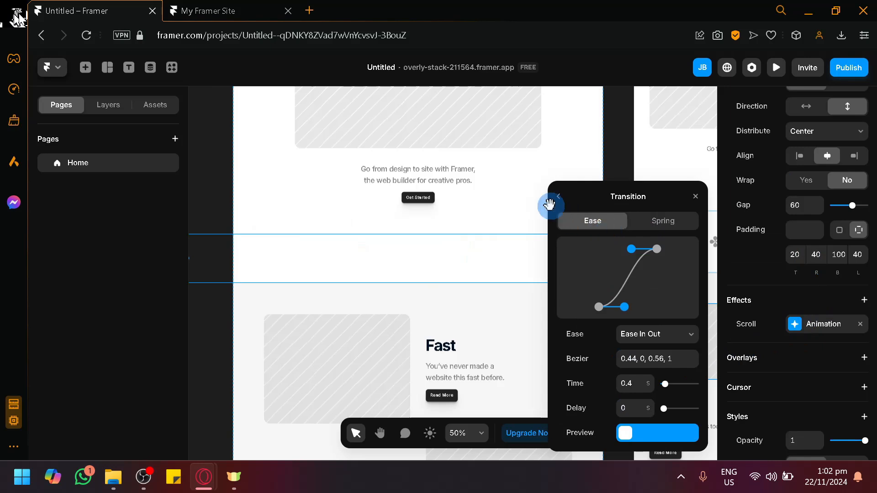
{"action": "left_click", "coordinate": [559, 197]}
Set the enter transition of the Appear effect to Ease on the hero's description and button block.
{"action": "scroll", "coordinate": [512, 247], "scroll_direction": "up", "scroll_amount": 2}
{"action": "left_click", "coordinate": [467, 279]}
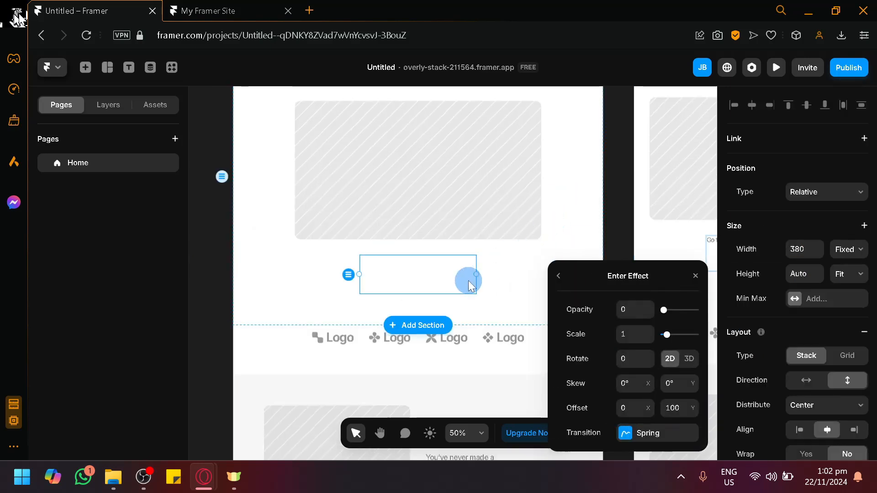
{"action": "left_click", "coordinate": [501, 273]}
{"action": "left_click", "coordinate": [791, 277]}
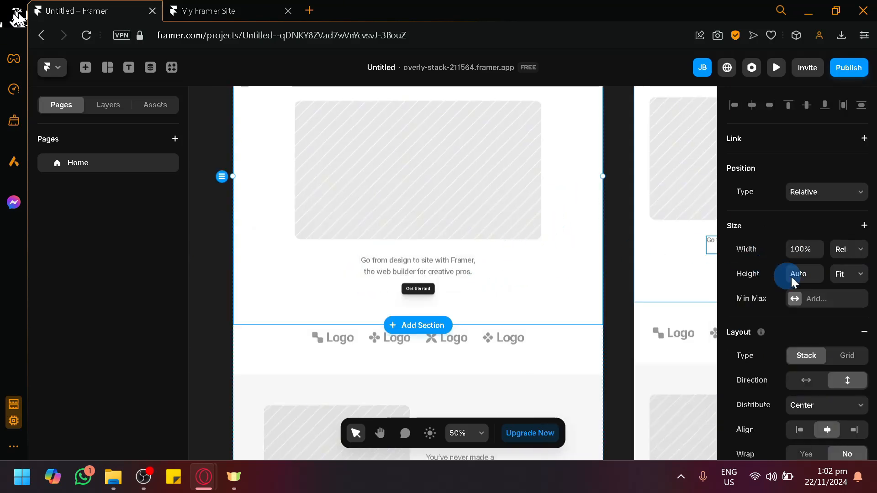
{"action": "scroll", "coordinate": [826, 310], "scroll_direction": "down", "scroll_amount": 5}
{"action": "left_click", "coordinate": [658, 245]}
{"action": "left_click", "coordinate": [456, 282]}
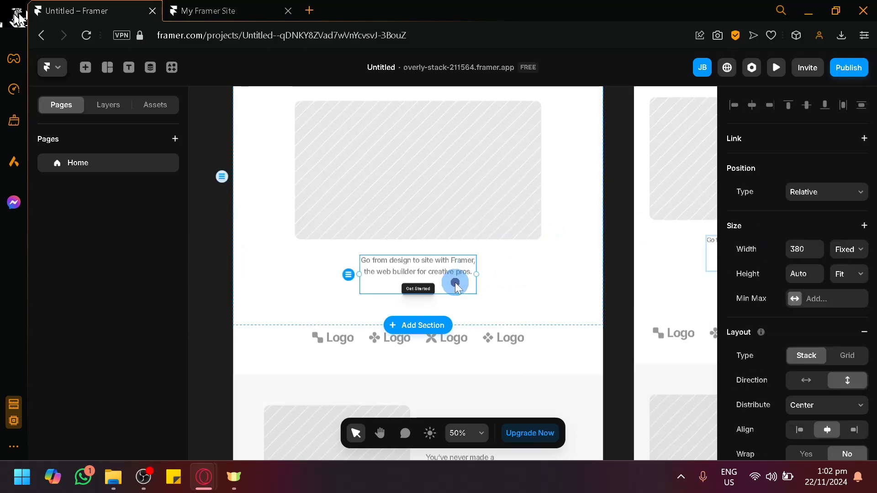
{"action": "scroll", "coordinate": [834, 311], "scroll_direction": "down", "scroll_amount": 5}
{"action": "left_click", "coordinate": [852, 286]}
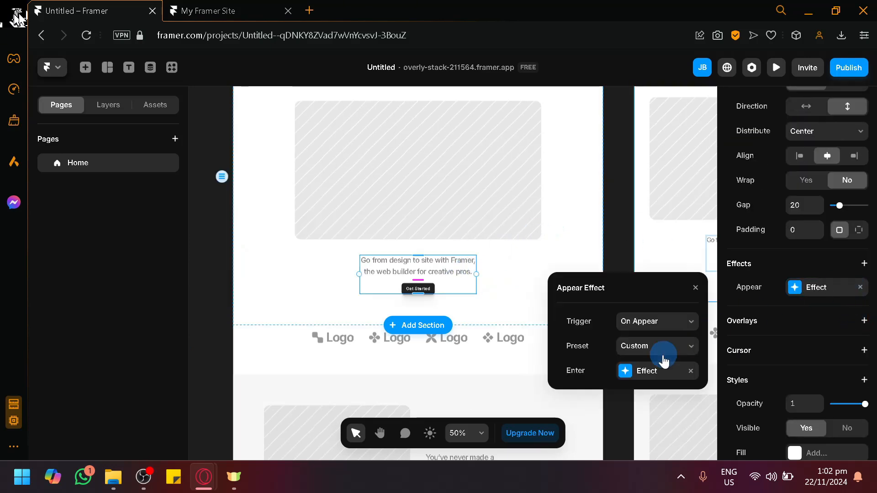
{"action": "left_click", "coordinate": [656, 368]}
{"action": "left_click", "coordinate": [648, 432]}
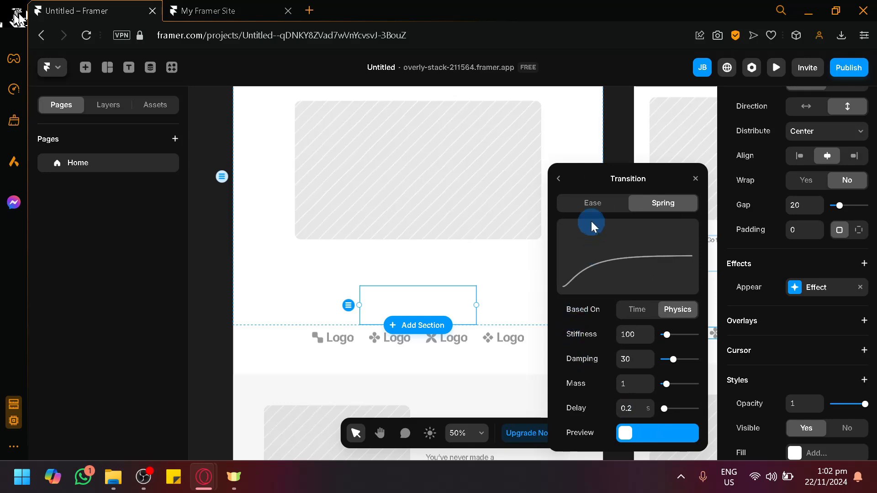
{"action": "left_click", "coordinate": [565, 220]}
Set the hero image's scroll animation transition and the landing page heading's Appear effect transition to Ease.
{"action": "left_click", "coordinate": [472, 233]}
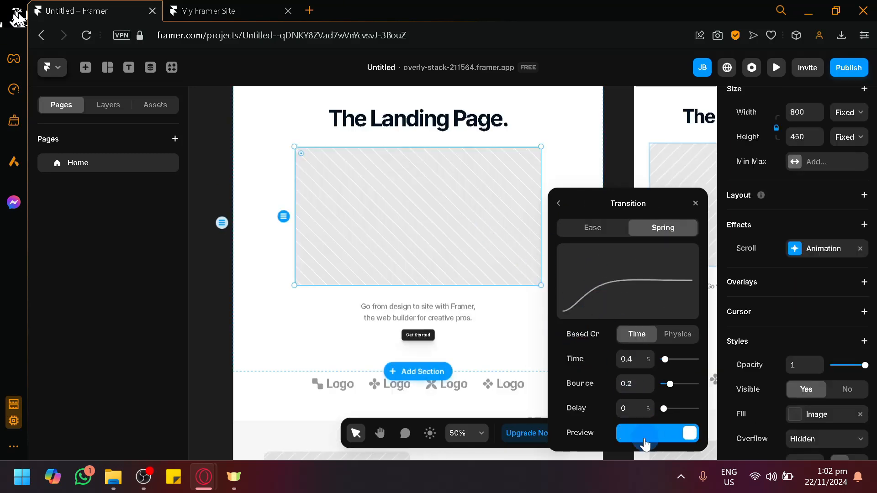
{"action": "left_click", "coordinate": [610, 230]}
{"action": "left_click", "coordinate": [439, 154]}
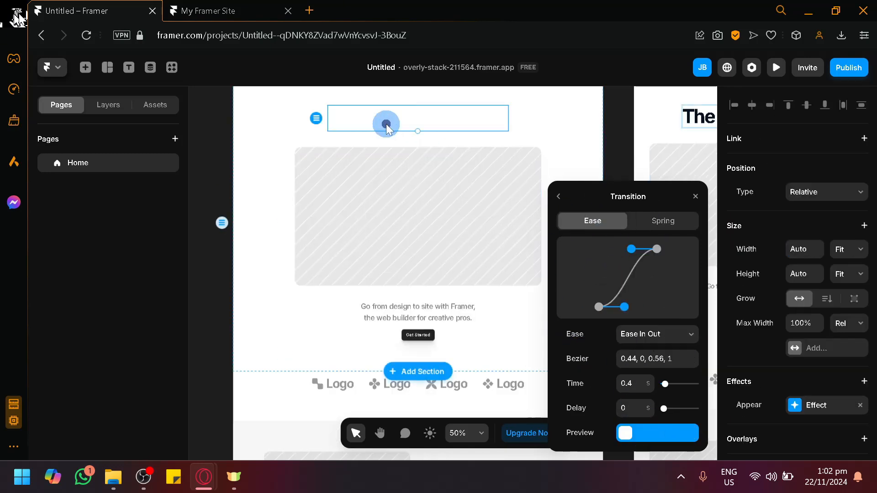
{"action": "left_click", "coordinate": [615, 215]}
Publish the updated site and reload its live page.
{"action": "left_click", "coordinate": [848, 68]}
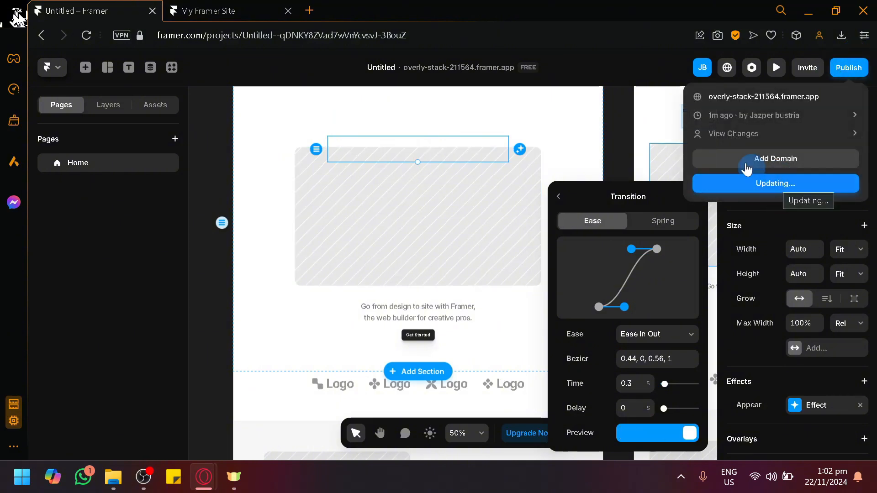
{"action": "left_click", "coordinate": [224, 7]}
{"action": "left_click", "coordinate": [87, 36]}
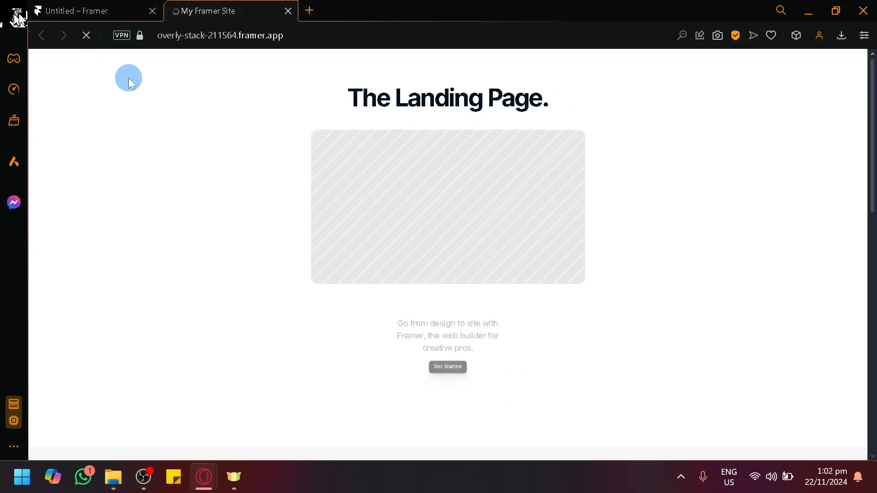
Check the eased animations on the live site by going back and forth between the hero, logo row and Fast feature.
{"action": "scroll", "coordinate": [542, 188], "scroll_direction": "down", "scroll_amount": 4}
{"action": "scroll", "coordinate": [535, 196], "scroll_direction": "up", "scroll_amount": 4}
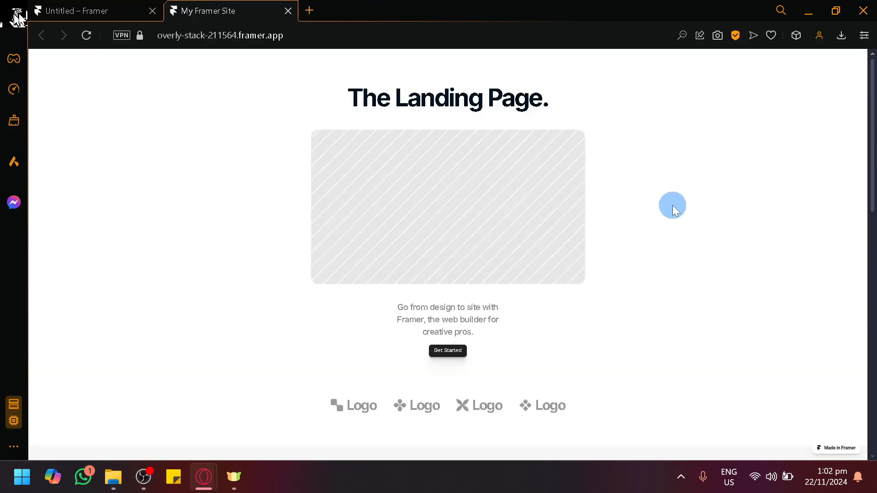
{"action": "scroll", "coordinate": [673, 205], "scroll_direction": "down", "scroll_amount": 4}
{"action": "scroll", "coordinate": [514, 231], "scroll_direction": "up", "scroll_amount": 4}
{"action": "scroll", "coordinate": [508, 232], "scroll_direction": "down", "scroll_amount": 6}
{"action": "scroll", "coordinate": [507, 232], "scroll_direction": "up", "scroll_amount": 7}
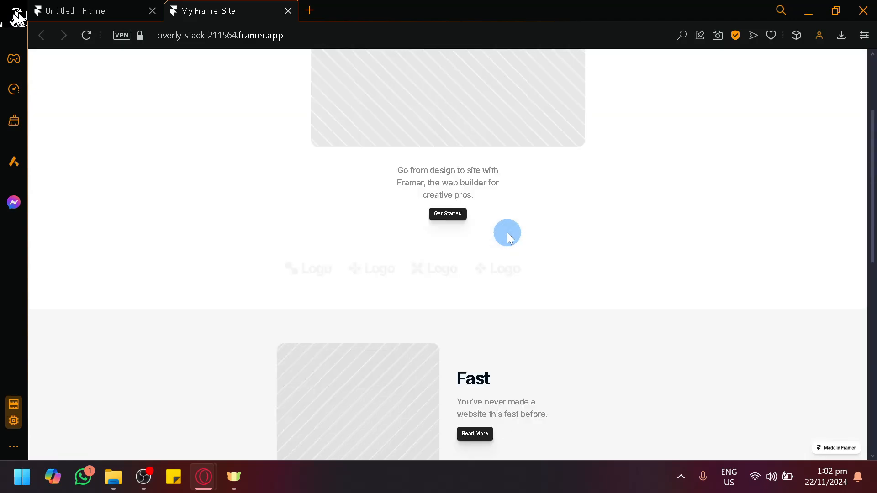
{"action": "scroll", "coordinate": [501, 231], "scroll_direction": "down", "scroll_amount": 7}
Return to the Framer editor, deselect the heading and close its transition settings.
{"action": "left_click", "coordinate": [30, 6]}
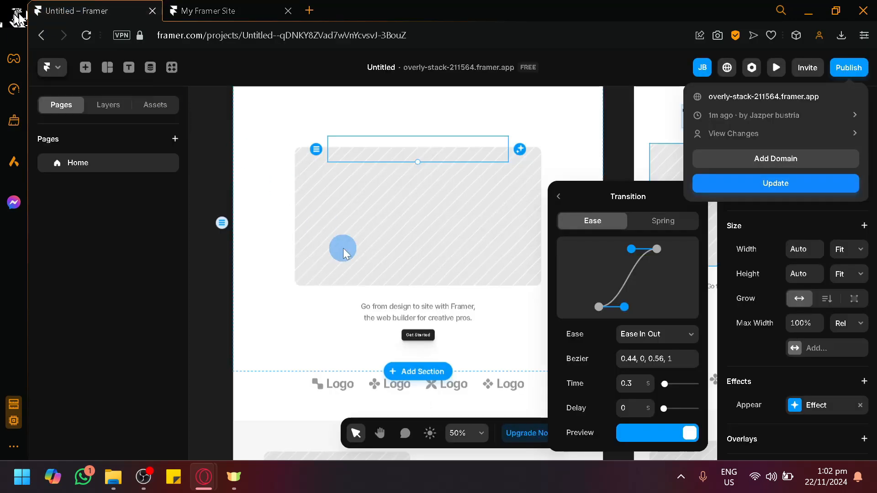
{"action": "left_click", "coordinate": [221, 372]}
{"action": "scroll", "coordinate": [274, 371], "scroll_direction": "down", "scroll_amount": 2}
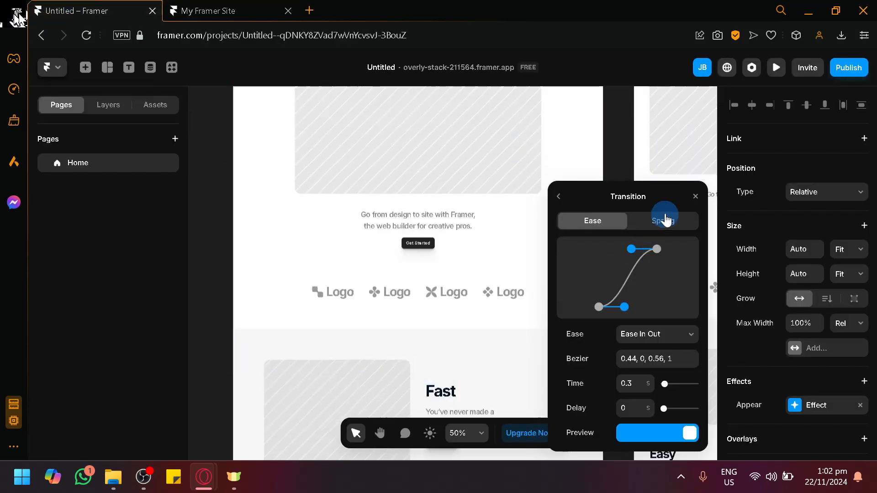
{"action": "left_click", "coordinate": [695, 197]}
Select the Easy feature's text block together with its image in the Desktop layout's features section.
{"action": "scroll", "coordinate": [546, 270], "scroll_direction": "down", "scroll_amount": 4}
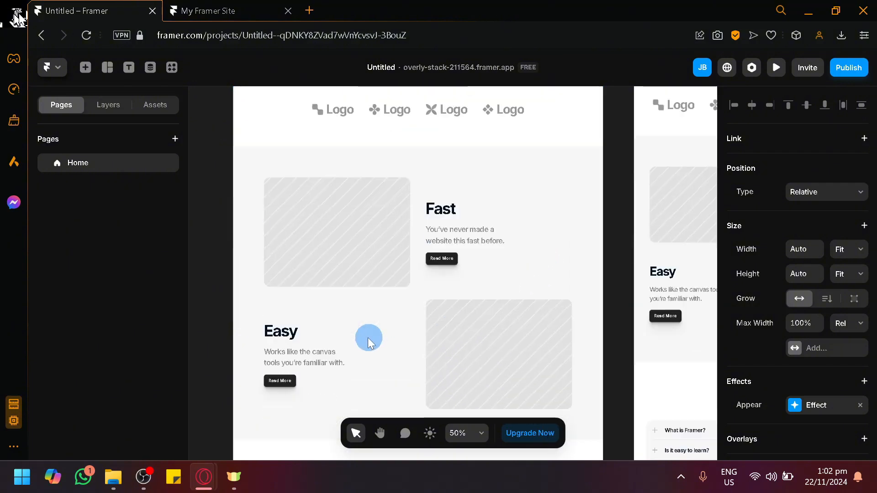
{"action": "left_click", "coordinate": [307, 346]}
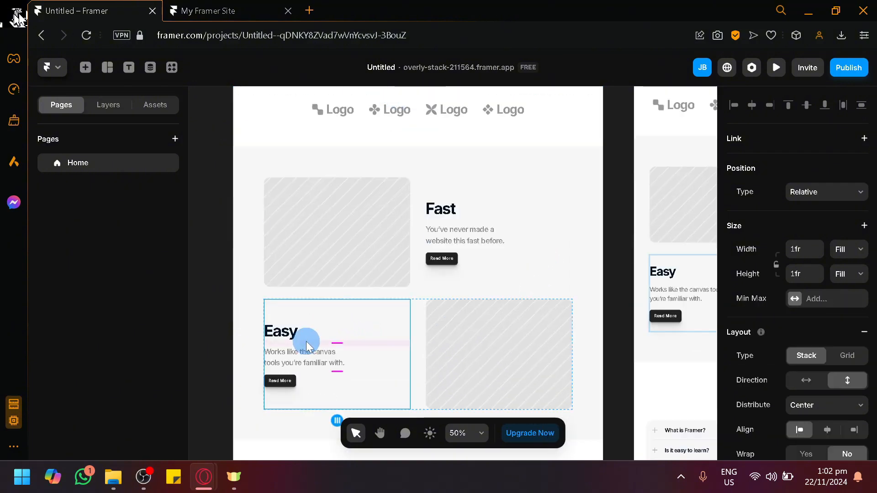
{"action": "left_click", "coordinate": [287, 363]}
{"action": "left_click", "coordinate": [282, 330], "text": "shift"}
{"action": "left_click", "coordinate": [288, 381], "text": "shift"}
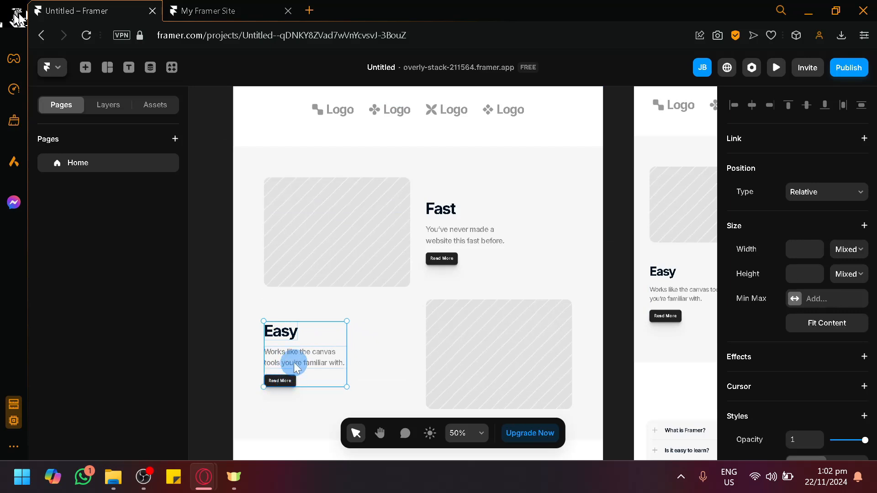
{"action": "left_click", "coordinate": [381, 349]}
{"action": "left_click", "coordinate": [462, 350], "text": "shift"}
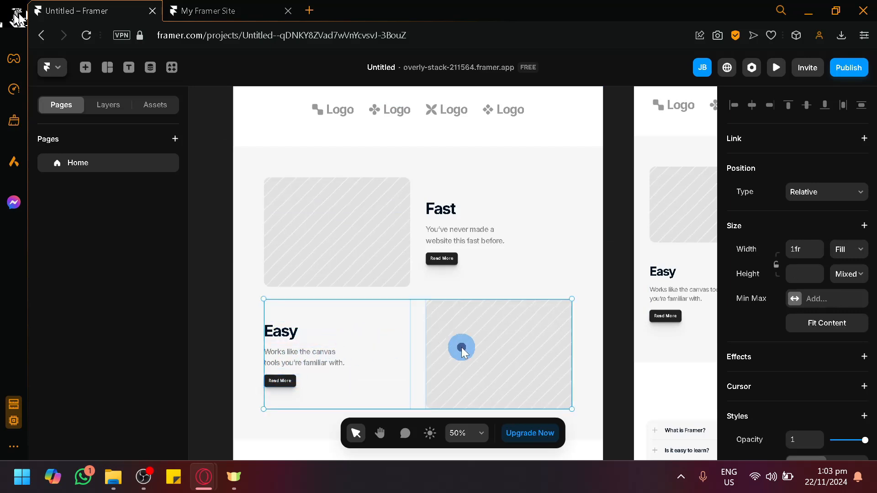
Add a scroll animation with the Flip Vertical preset to the selected Easy text block and image.
{"action": "scroll", "coordinate": [804, 264], "scroll_direction": "down", "scroll_amount": 3}
{"action": "left_click", "coordinate": [862, 220]}
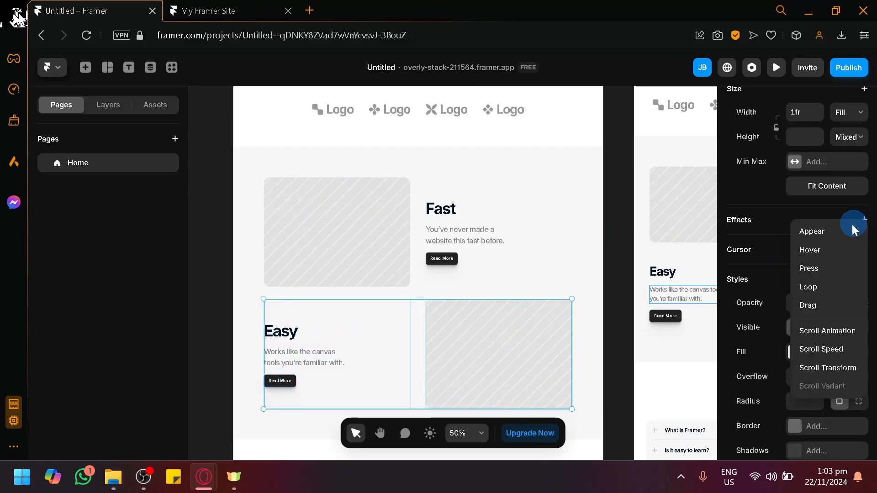
{"action": "left_click", "coordinate": [828, 332]}
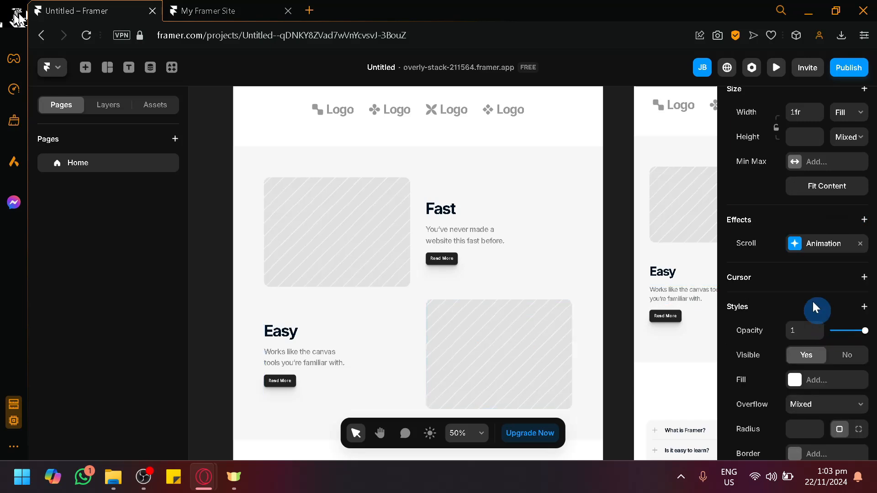
{"action": "left_click", "coordinate": [805, 243]}
{"action": "left_click", "coordinate": [665, 353]}
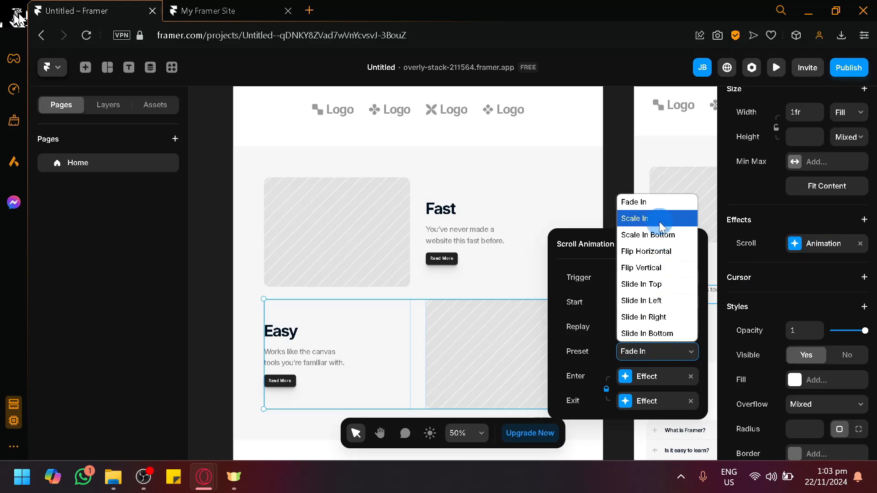
{"action": "left_click", "coordinate": [666, 267]}
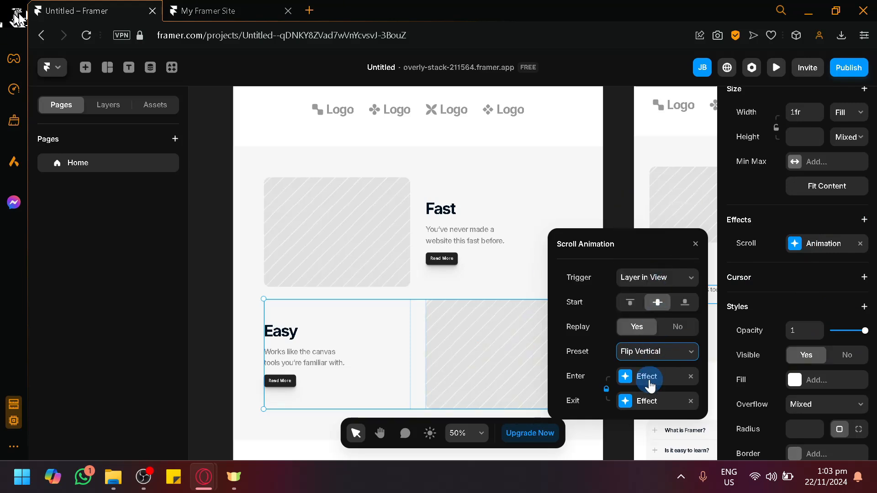
Set the transition of the Easy feature's Enter effect to Ease.
{"action": "left_click", "coordinate": [633, 380]}
{"action": "left_click", "coordinate": [632, 432]}
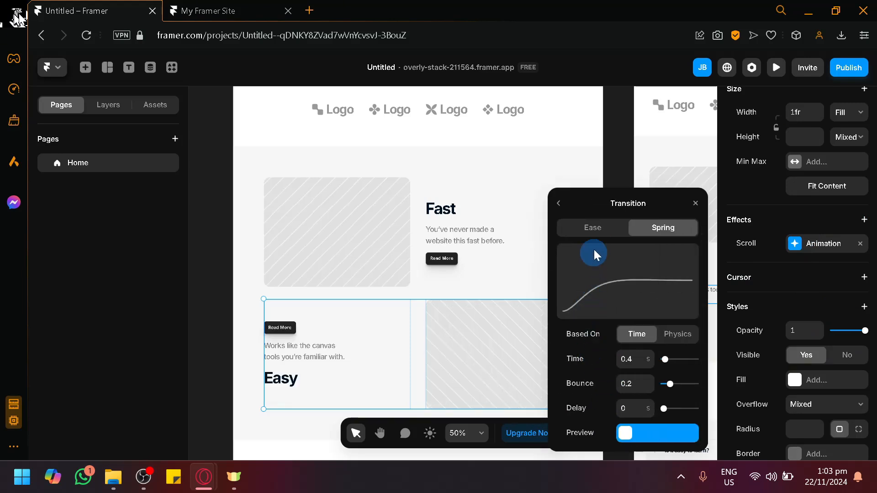
{"action": "left_click", "coordinate": [592, 221]}
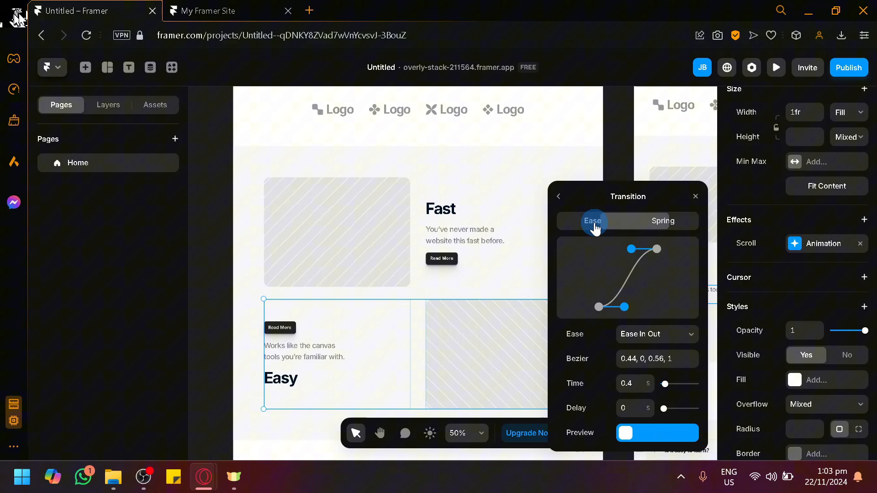
Publish the site with the new Easy feature animation and reload the live page.
{"action": "left_click", "coordinate": [850, 68]}
{"action": "left_click", "coordinate": [764, 185]}
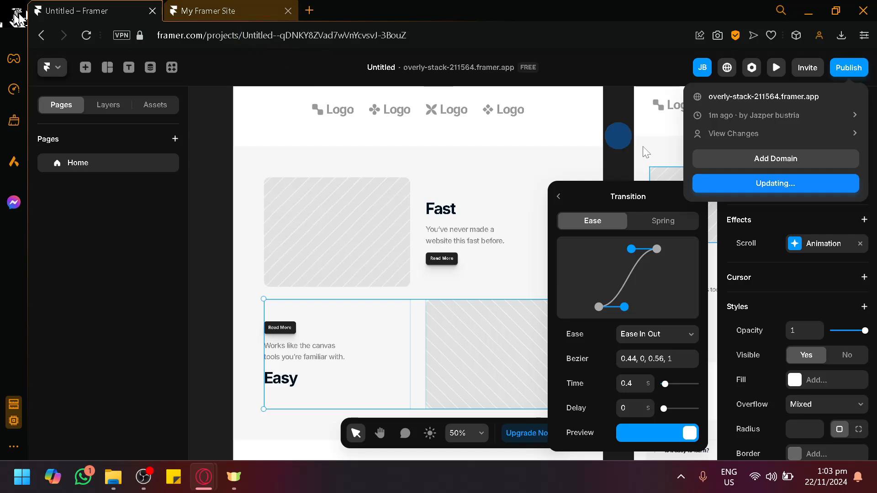
{"action": "left_click", "coordinate": [212, 9]}
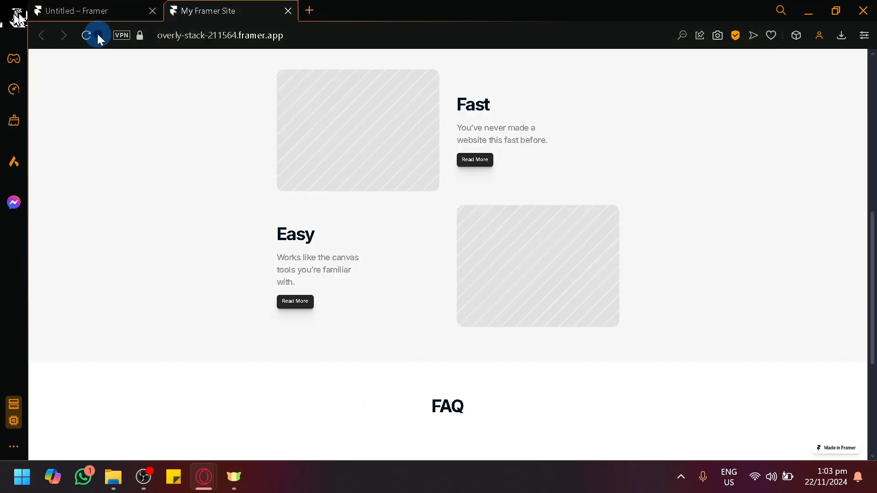
{"action": "left_click", "coordinate": [85, 35]}
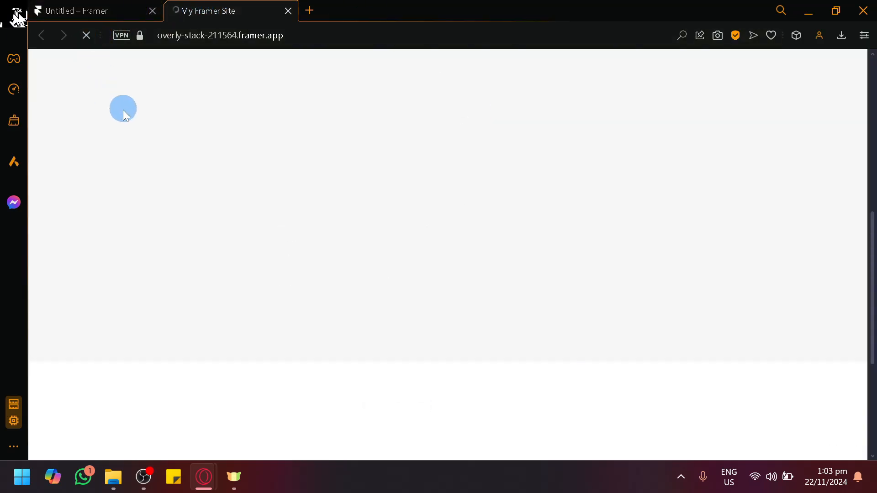
Check the Easy feature's flip animation on the live site by going back and forth between the features and the FAQ.
{"action": "scroll", "coordinate": [150, 145], "scroll_direction": "down", "scroll_amount": 2}
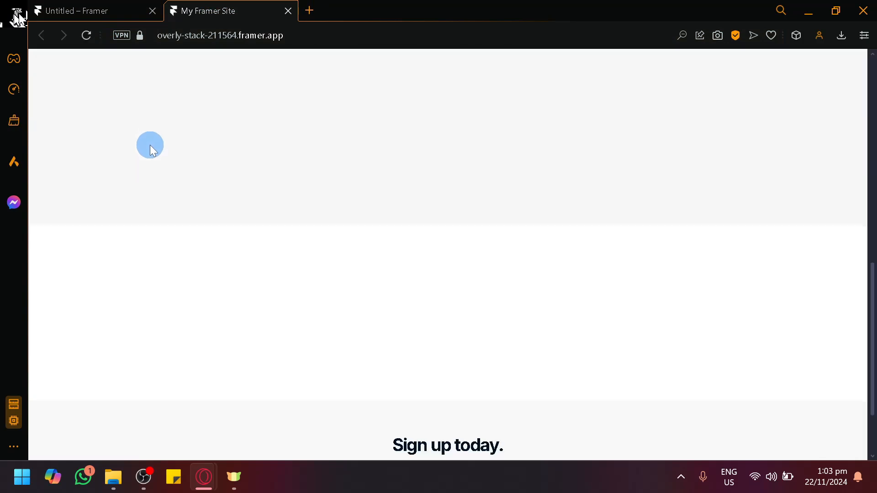
{"action": "scroll", "coordinate": [150, 145], "scroll_direction": "up", "scroll_amount": 6}
{"action": "scroll", "coordinate": [149, 144], "scroll_direction": "down", "scroll_amount": 6}
{"action": "scroll", "coordinate": [150, 145], "scroll_direction": "down", "scroll_amount": 2}
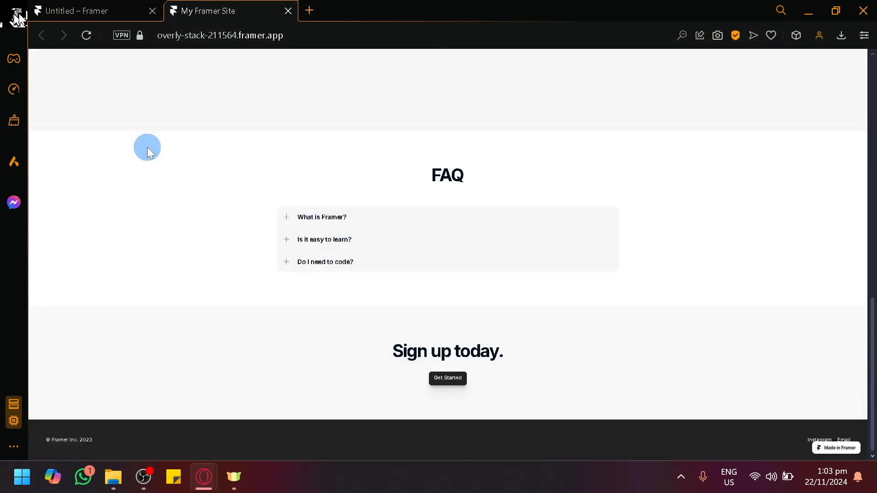
{"action": "scroll", "coordinate": [147, 148], "scroll_direction": "up", "scroll_amount": 6}
{"action": "scroll", "coordinate": [147, 147], "scroll_direction": "down", "scroll_amount": 5}
{"action": "scroll", "coordinate": [147, 147], "scroll_direction": "up", "scroll_amount": 5}
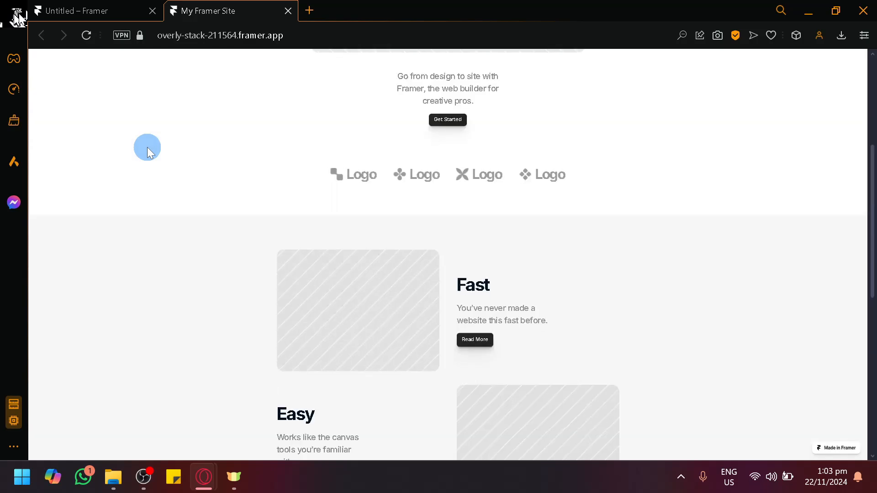
{"action": "scroll", "coordinate": [147, 147], "scroll_direction": "down", "scroll_amount": 8}
{"action": "scroll", "coordinate": [145, 155], "scroll_direction": "up", "scroll_amount": 3}
{"action": "scroll", "coordinate": [145, 155], "scroll_direction": "up", "scroll_amount": 3}
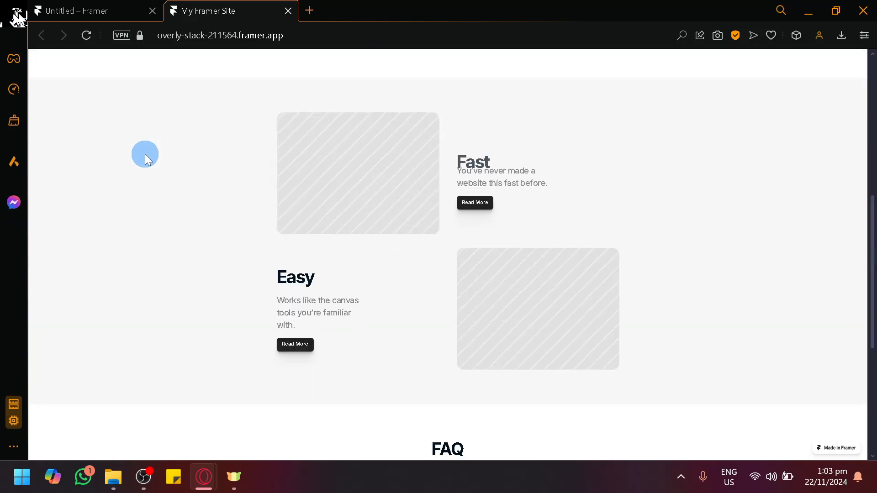
{"action": "scroll", "coordinate": [159, 186], "scroll_direction": "down", "scroll_amount": 2}
{"action": "scroll", "coordinate": [164, 208], "scroll_direction": "down", "scroll_amount": 4}
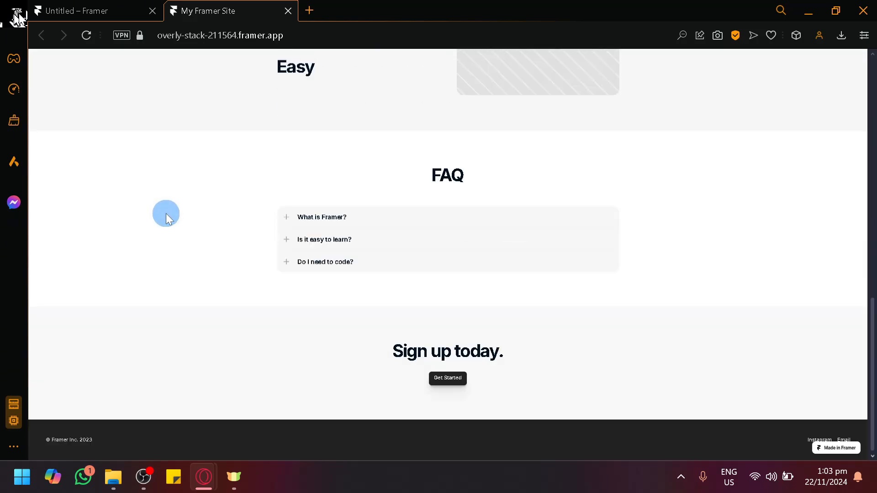
{"action": "scroll", "coordinate": [169, 208], "scroll_direction": "up", "scroll_amount": 4}
{"action": "scroll", "coordinate": [170, 204], "scroll_direction": "down", "scroll_amount": 4}
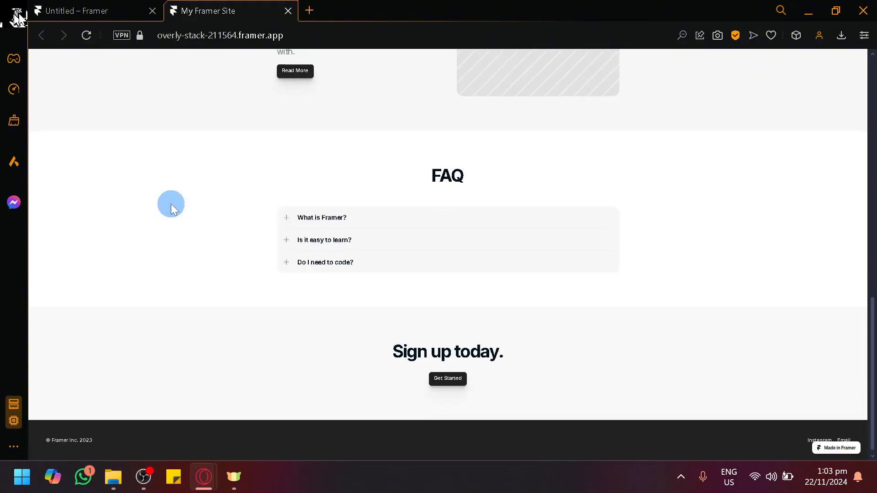
{"action": "scroll", "coordinate": [171, 203], "scroll_direction": "up", "scroll_amount": 5}
{"action": "scroll", "coordinate": [248, 239], "scroll_direction": "down", "scroll_amount": 5}
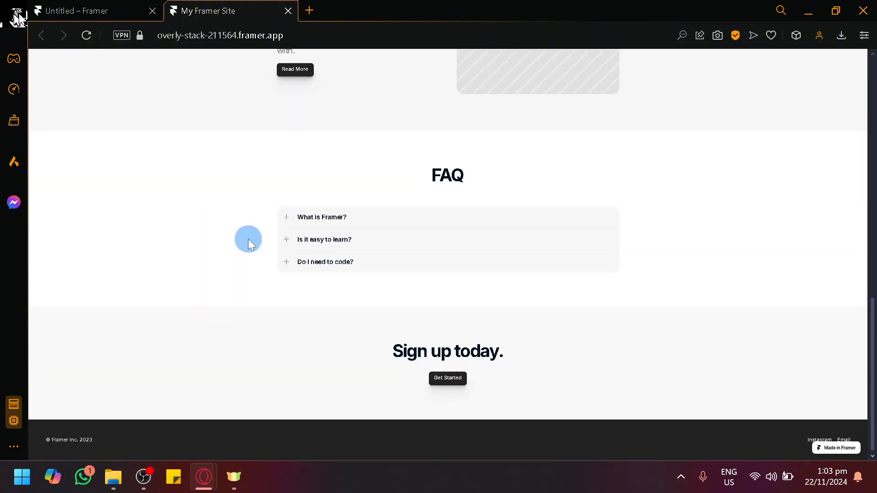
Examine how the hero image, logo row and features animate when moving up the live page to the hero.
{"action": "scroll", "coordinate": [248, 240], "scroll_direction": "up", "scroll_amount": 6}
{"action": "scroll", "coordinate": [249, 225], "scroll_direction": "down", "scroll_amount": 3}
{"action": "scroll", "coordinate": [250, 226], "scroll_direction": "up", "scroll_amount": 5}
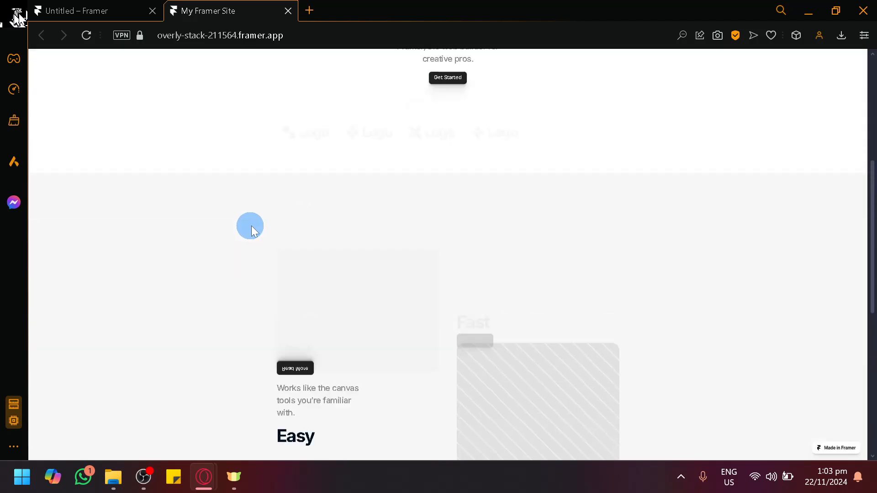
{"action": "scroll", "coordinate": [429, 283], "scroll_direction": "down", "scroll_amount": 4}
{"action": "scroll", "coordinate": [429, 284], "scroll_direction": "up", "scroll_amount": 4}
{"action": "scroll", "coordinate": [428, 284], "scroll_direction": "up", "scroll_amount": 5}
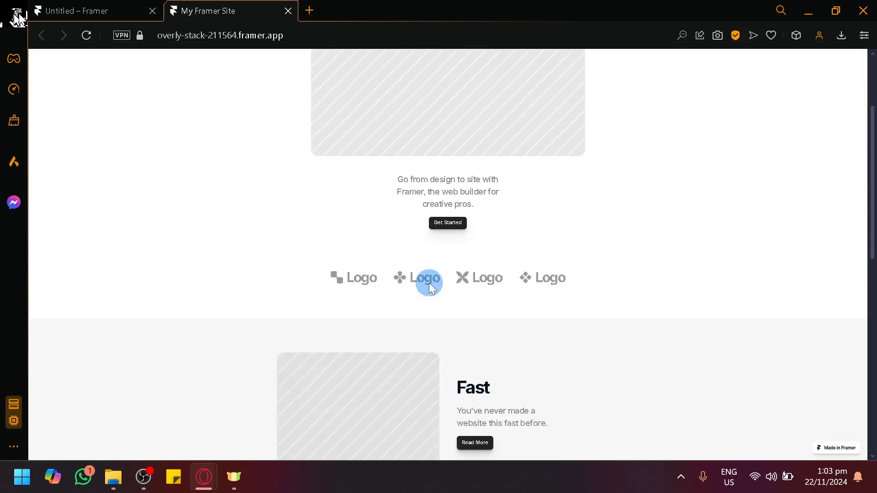
{"action": "scroll", "coordinate": [430, 279], "scroll_direction": "down", "scroll_amount": 4}
{"action": "scroll", "coordinate": [431, 279], "scroll_direction": "up", "scroll_amount": 4}
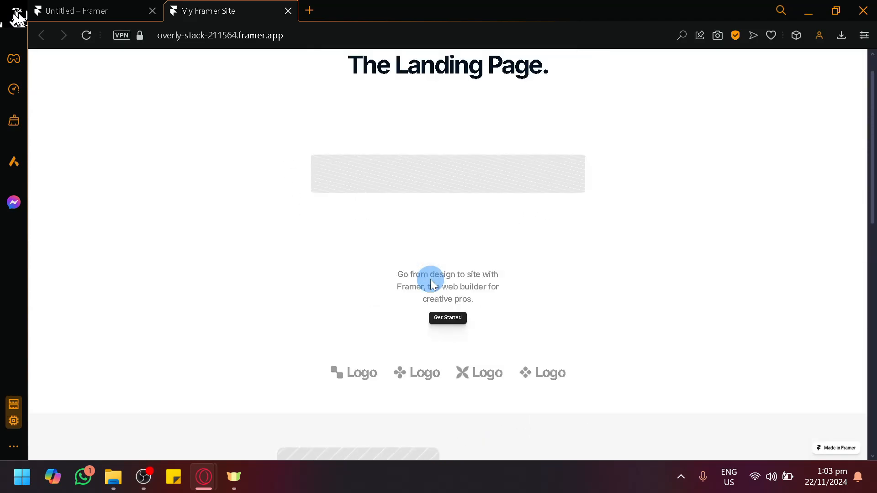
{"action": "scroll", "coordinate": [430, 279], "scroll_direction": "down", "scroll_amount": 2}
{"action": "scroll", "coordinate": [511, 139], "scroll_direction": "up", "scroll_amount": 2}
{"action": "scroll", "coordinate": [475, 181], "scroll_direction": "down", "scroll_amount": 5}
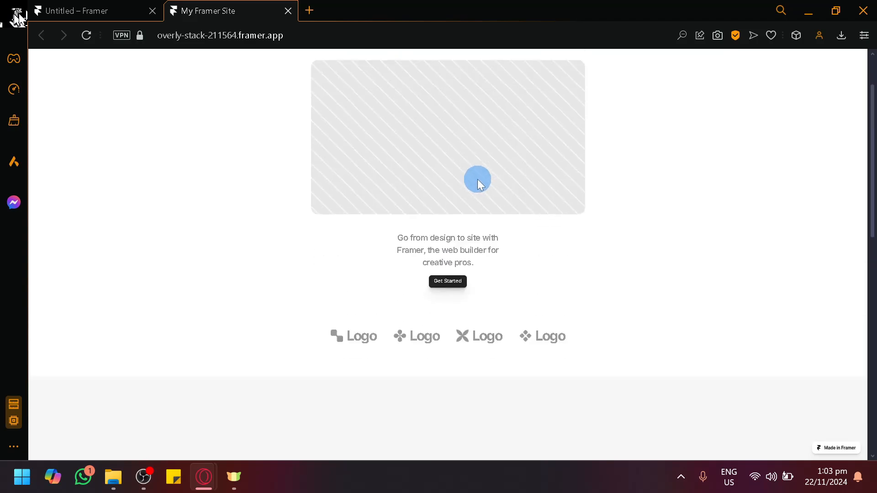
Replay the Fast and Easy feature animations on the live page, ending back at the hero.
{"action": "scroll", "coordinate": [429, 235], "scroll_direction": "down", "scroll_amount": 2}
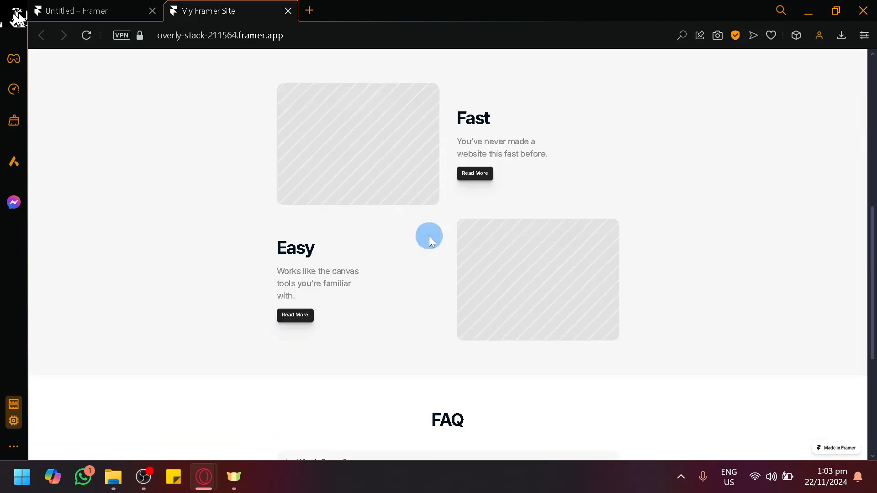
{"action": "scroll", "coordinate": [429, 234], "scroll_direction": "up", "scroll_amount": 5}
{"action": "scroll", "coordinate": [429, 319], "scroll_direction": "down", "scroll_amount": 4}
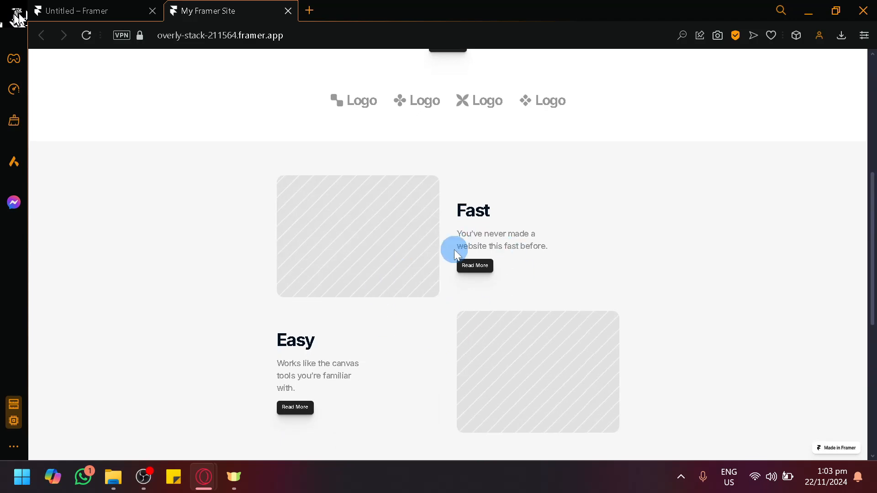
{"action": "scroll", "coordinate": [454, 250], "scroll_direction": "down", "scroll_amount": 5}
{"action": "scroll", "coordinate": [454, 249], "scroll_direction": "up", "scroll_amount": 7}
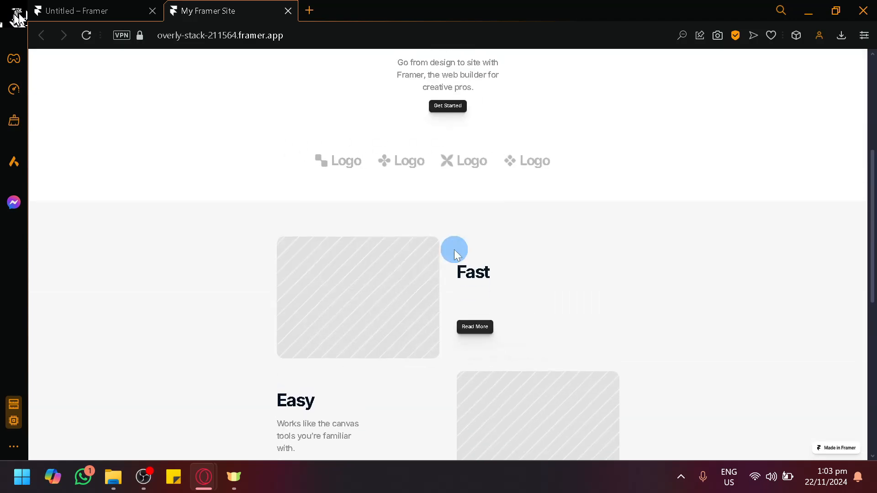
{"action": "scroll", "coordinate": [383, 231], "scroll_direction": "down", "scroll_amount": 3}
{"action": "scroll", "coordinate": [556, 145], "scroll_direction": "down", "scroll_amount": 4}
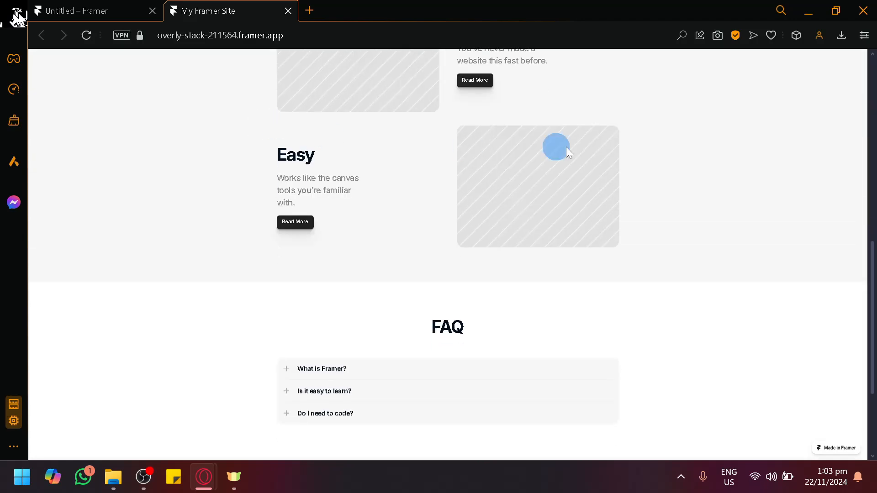
{"action": "scroll", "coordinate": [574, 147], "scroll_direction": "up", "scroll_amount": 6}
{"action": "scroll", "coordinate": [478, 185], "scroll_direction": "up", "scroll_amount": 3}
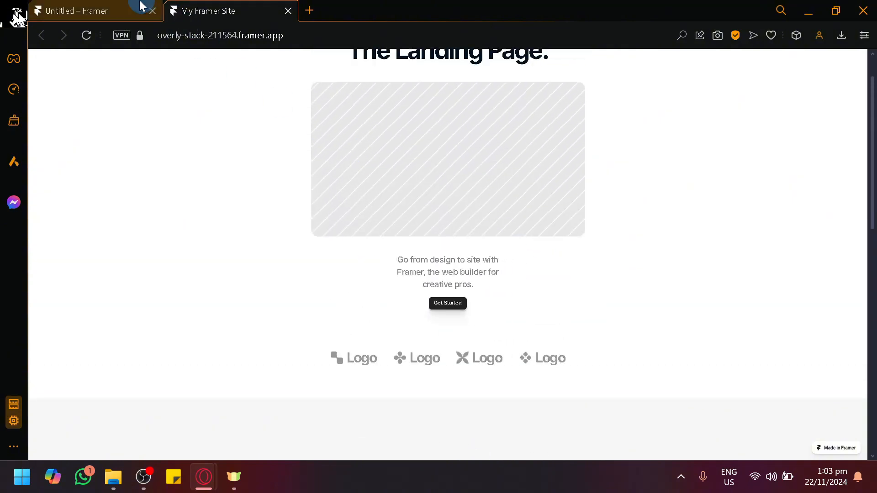
Return to the Framer editor and close the Easy feature's transition settings.
{"action": "left_click", "coordinate": [114, 8]}
{"action": "left_click", "coordinate": [206, 199]}
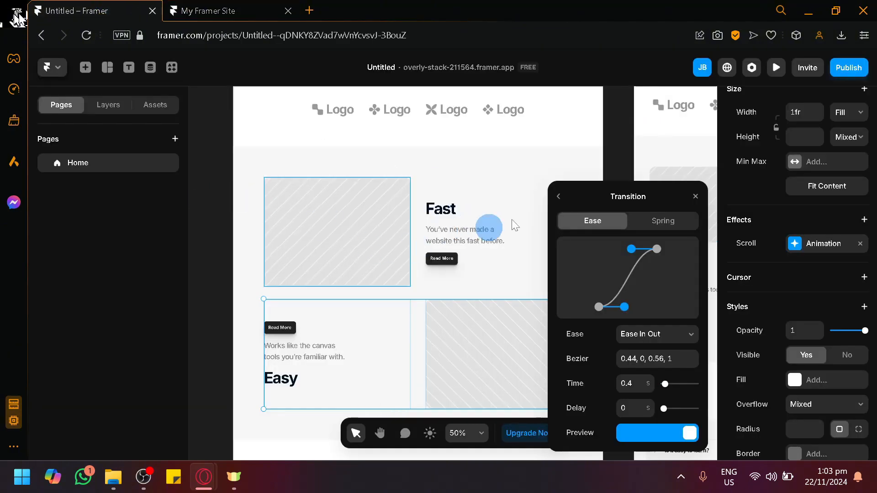
{"action": "left_click", "coordinate": [695, 196]}
{"action": "scroll", "coordinate": [536, 260], "scroll_direction": "down", "scroll_amount": 2, "text": "ctrl"}
{"action": "scroll", "coordinate": [537, 262], "scroll_direction": "down", "scroll_amount": 2, "text": "ctrl"}
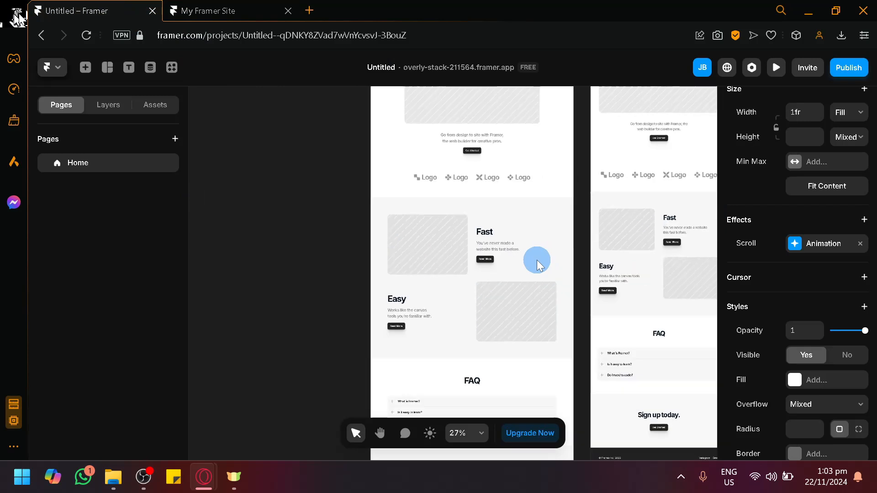
Select the hero section containing "The Landing Page." in the Desktop layout.
{"action": "scroll", "coordinate": [429, 251], "scroll_direction": "up", "scroll_amount": 1}
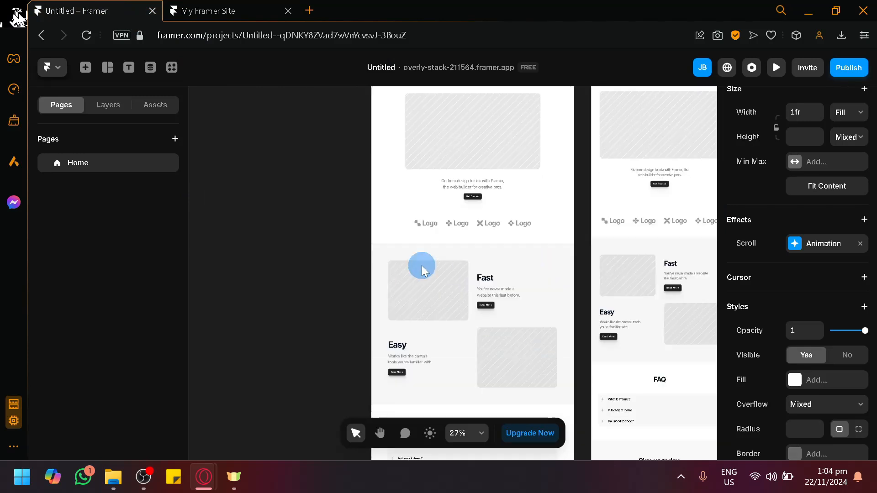
{"action": "left_click", "coordinate": [498, 292]}
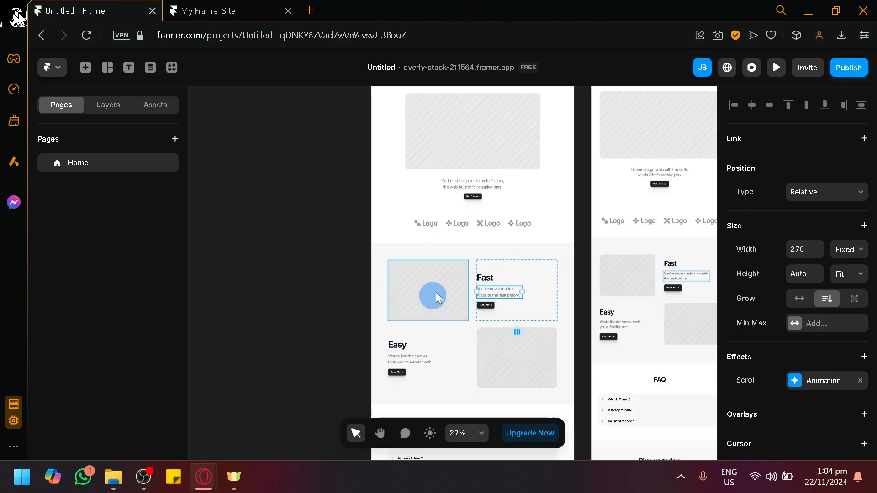
{"action": "scroll", "coordinate": [347, 302], "scroll_direction": "up", "scroll_amount": 3}
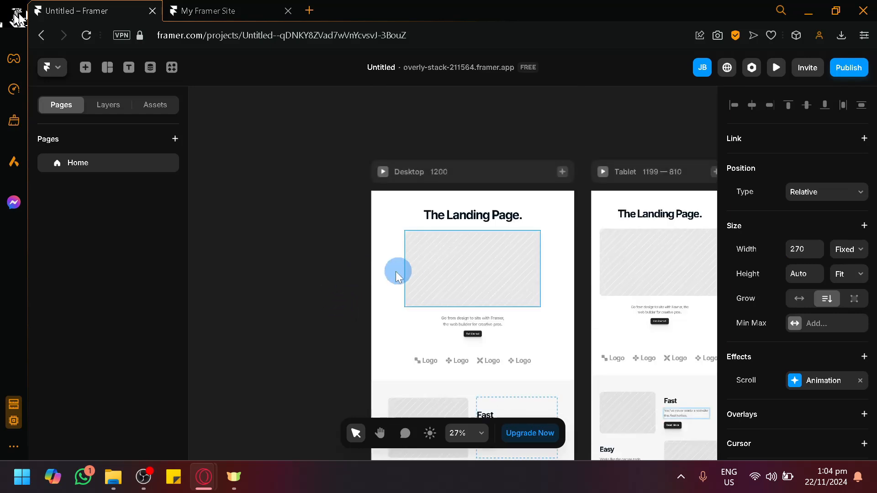
{"action": "left_click", "coordinate": [375, 274]}
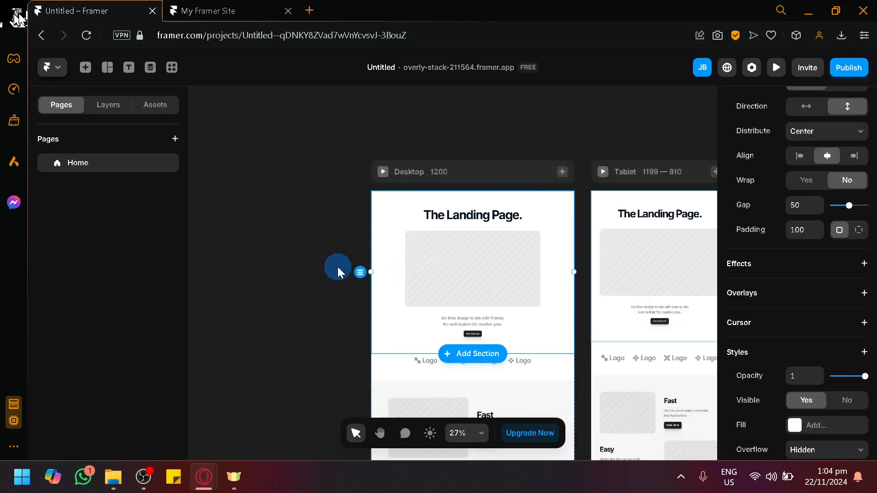